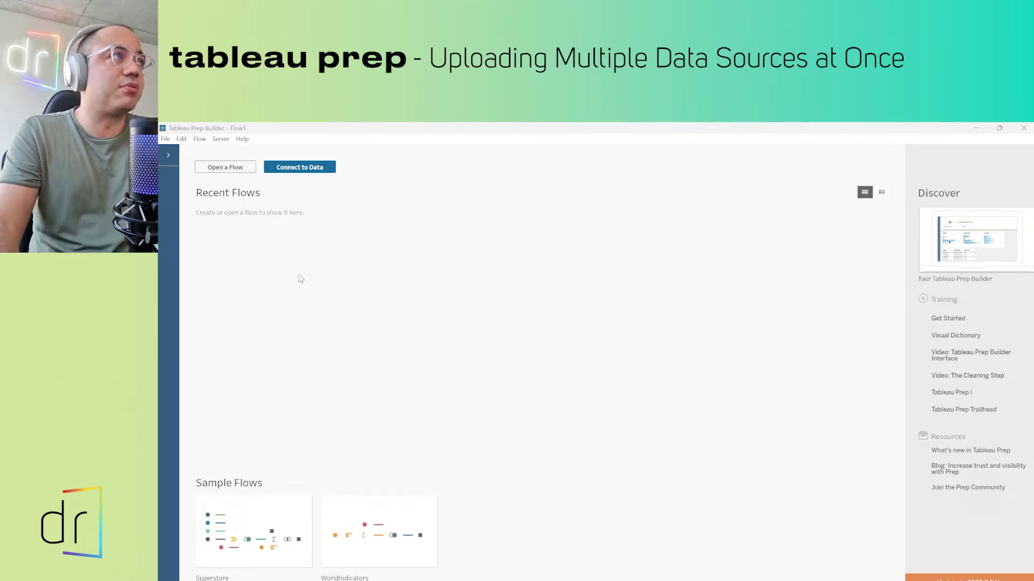
# Examine the available file and server connectors for connecting to data, including the Microsoft Excel file chooser.
pyautogui.click(298, 171)
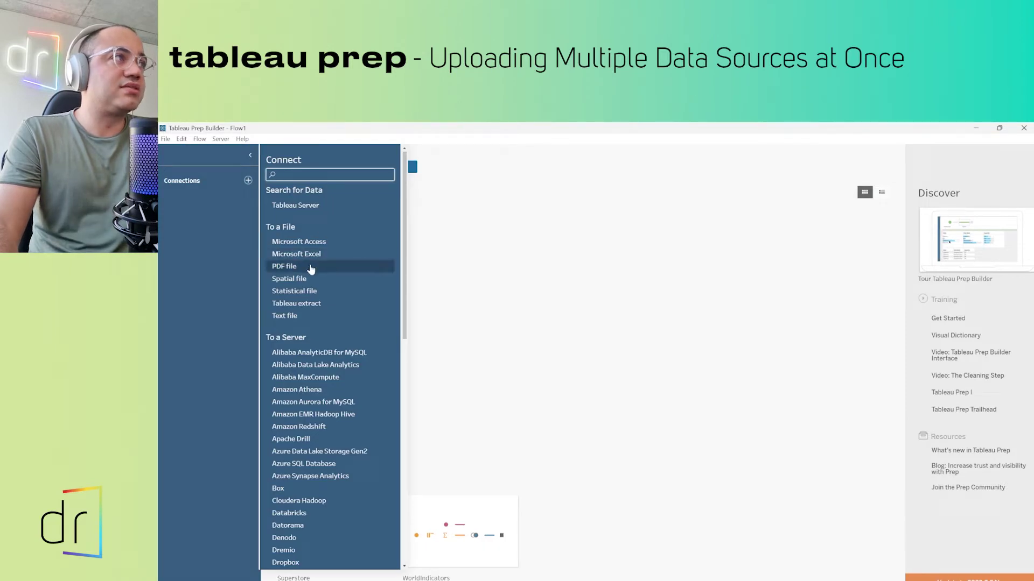
pyautogui.scroll(-3, 317, 350)
pyautogui.scroll(3, 325, 363)
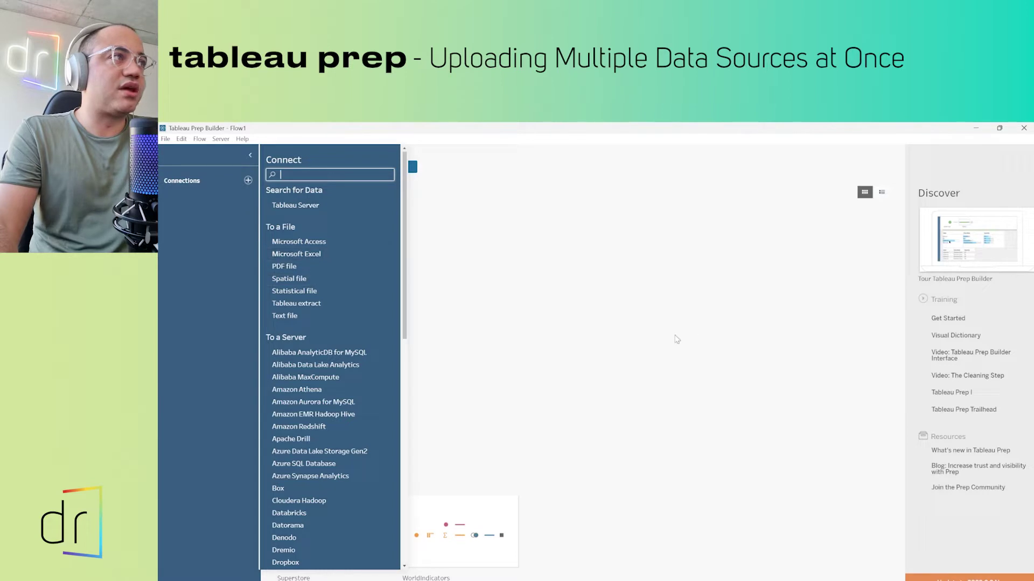
pyautogui.click(319, 254)
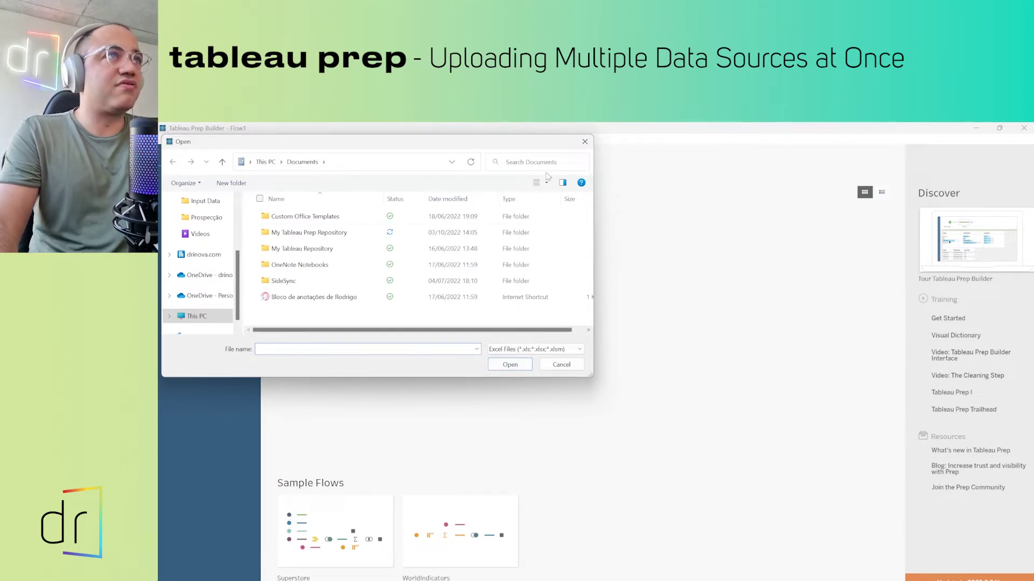
pyautogui.click(584, 142)
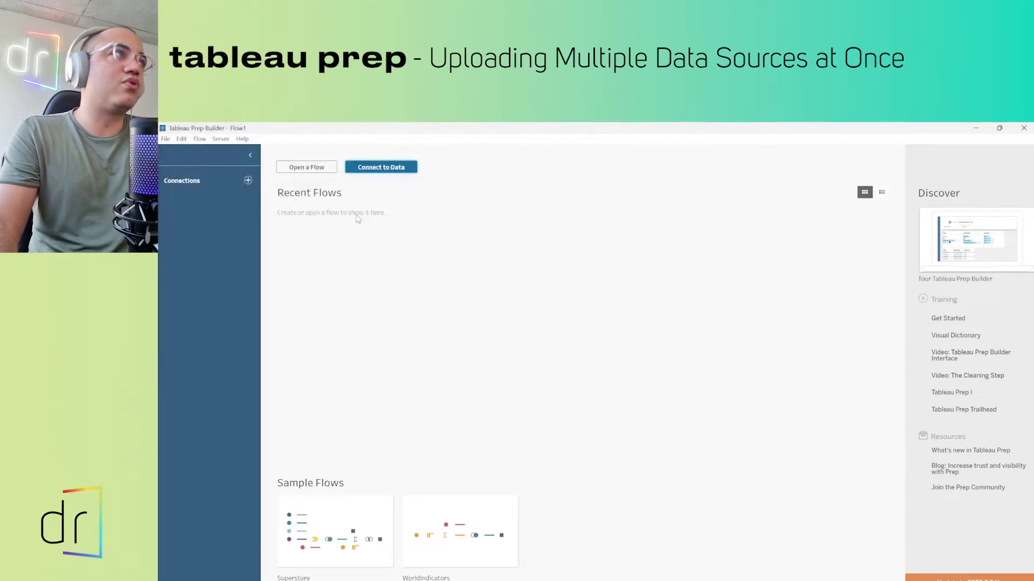
pyautogui.click(380, 167)
pyautogui.scroll(-3, 336, 345)
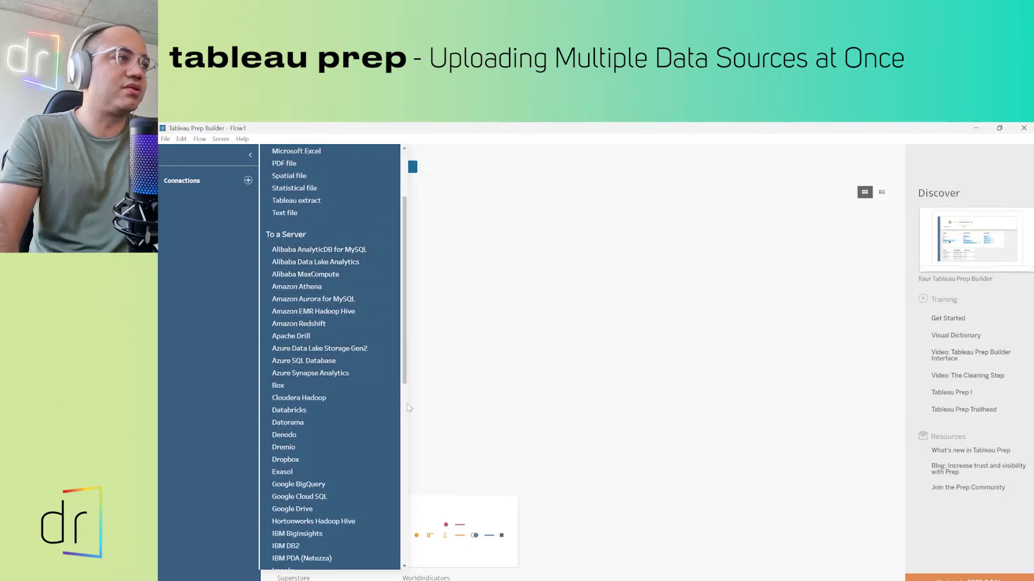
pyautogui.scroll(-4, 363, 436)
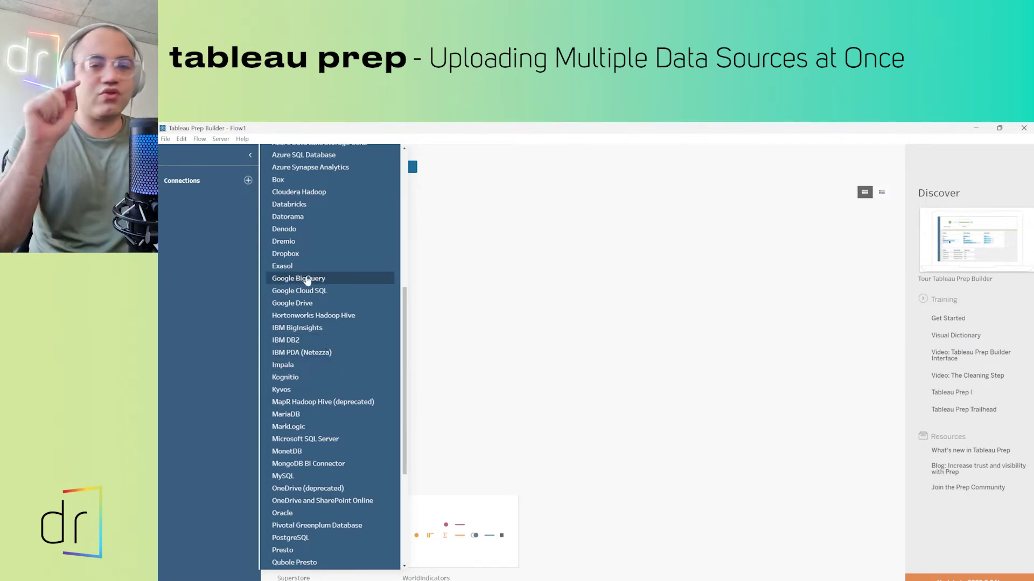
pyautogui.scroll(6, 272, 385)
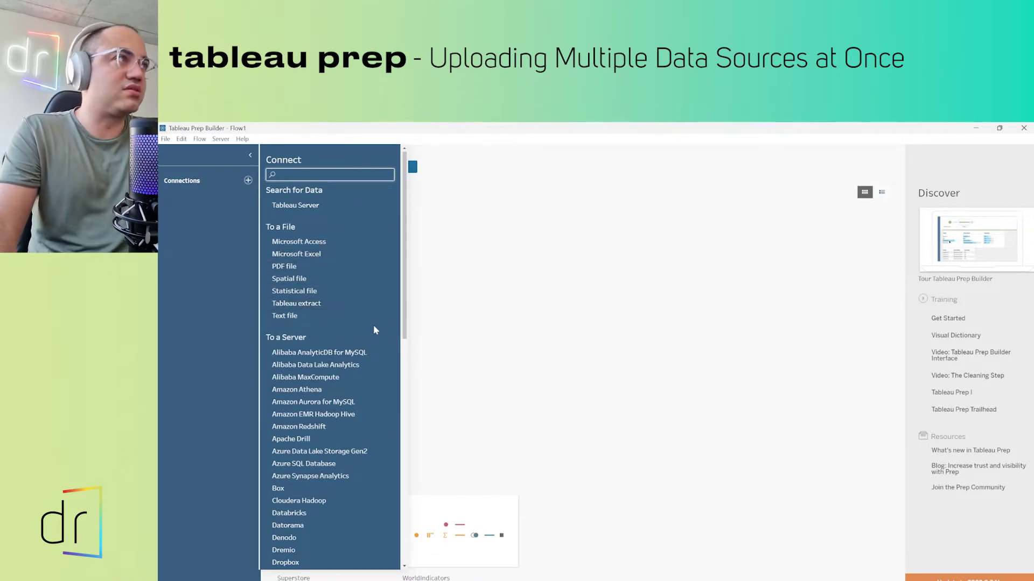
pyautogui.click(494, 324)
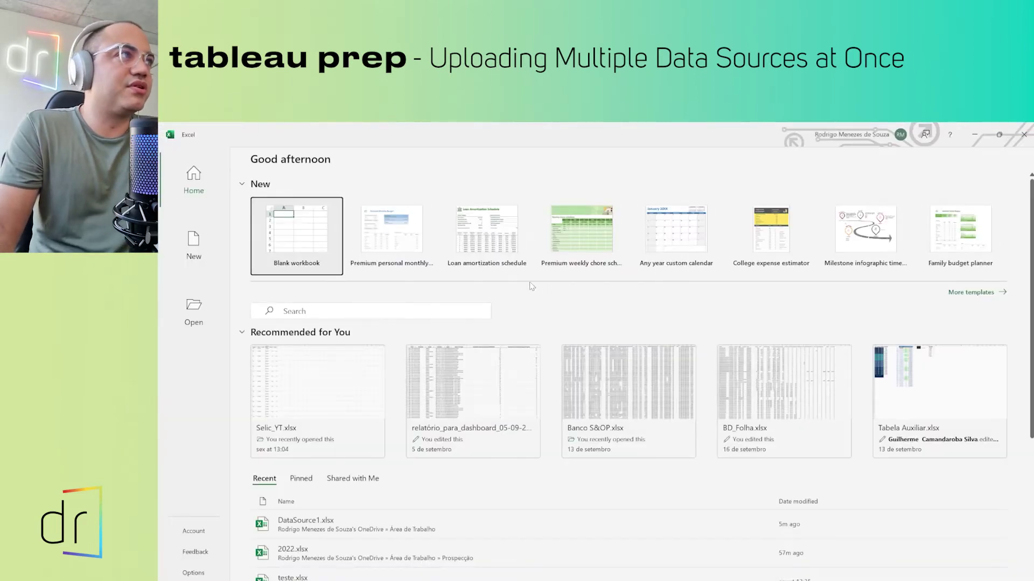
# Create a blank workbook in Excel and enter the headers Date in A1 and Store in B1.
pyautogui.click(305, 242)
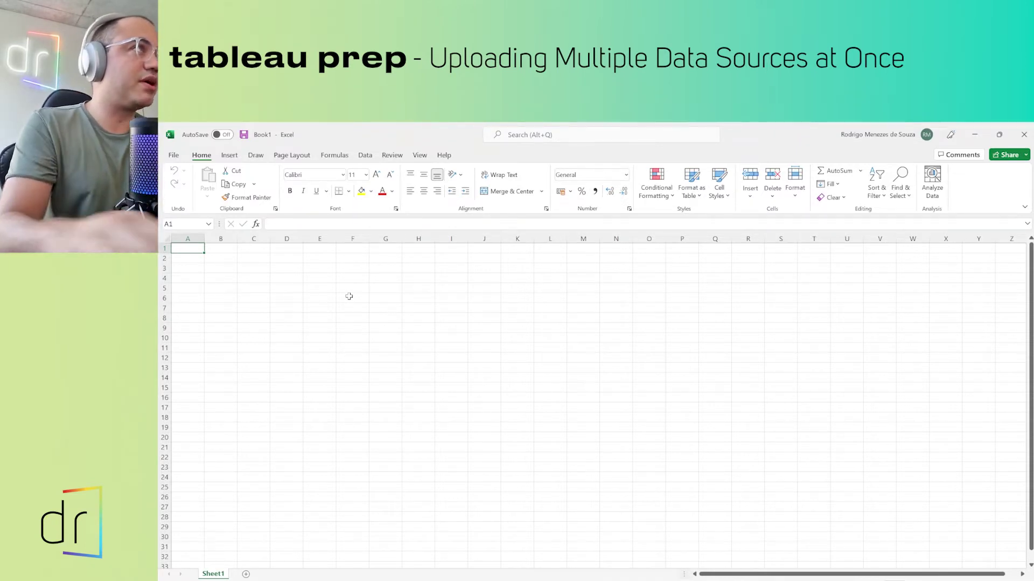
pyautogui.write('Dat')
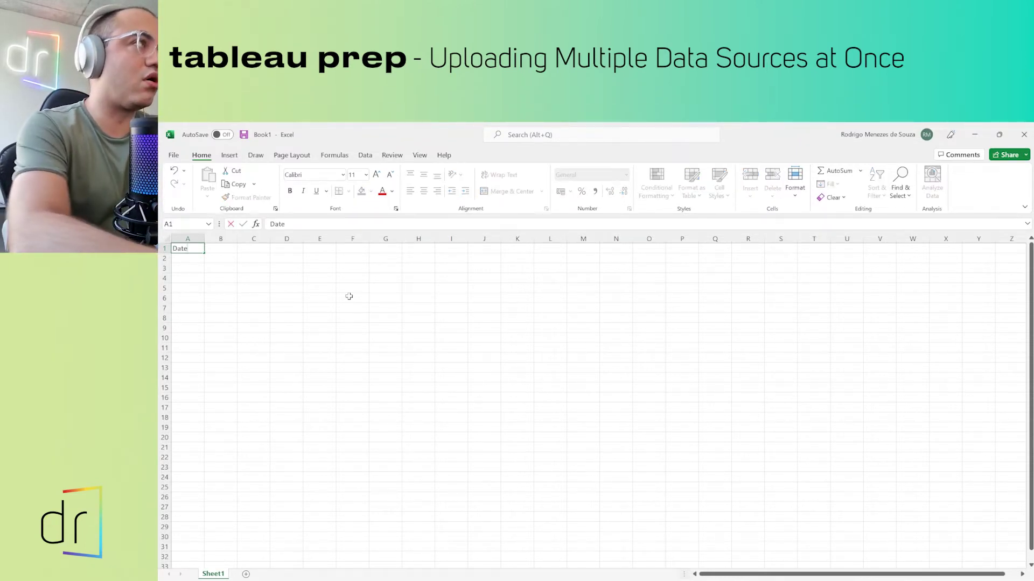
pyautogui.write('e')
pyautogui.press('Tab')
pyautogui.write('Store')
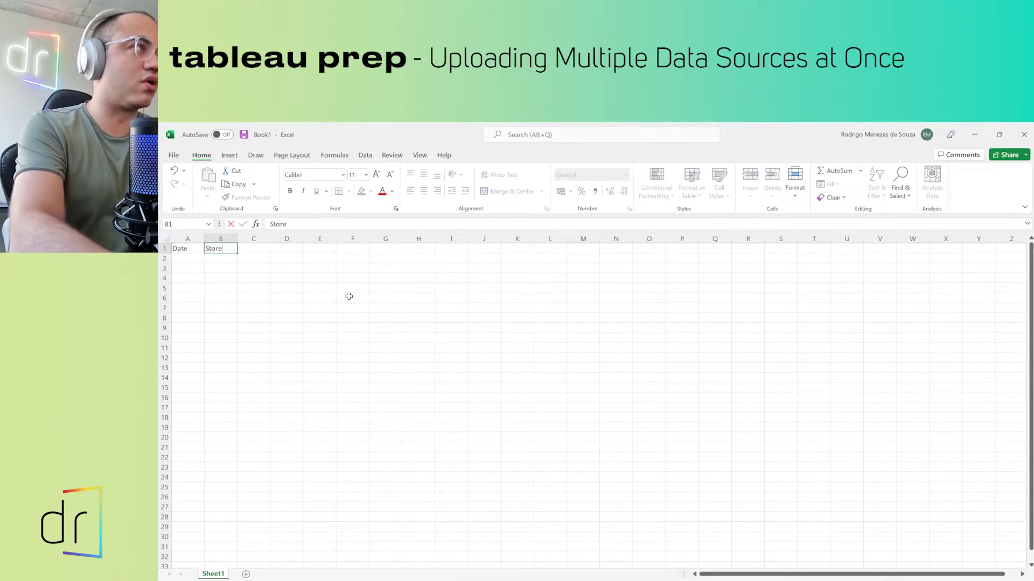
pyautogui.press('Return')
# Enter 01/01/2022 in cell A2 and fill the daily dates down to 09/01/2022 in A10.
pyautogui.press('Left')
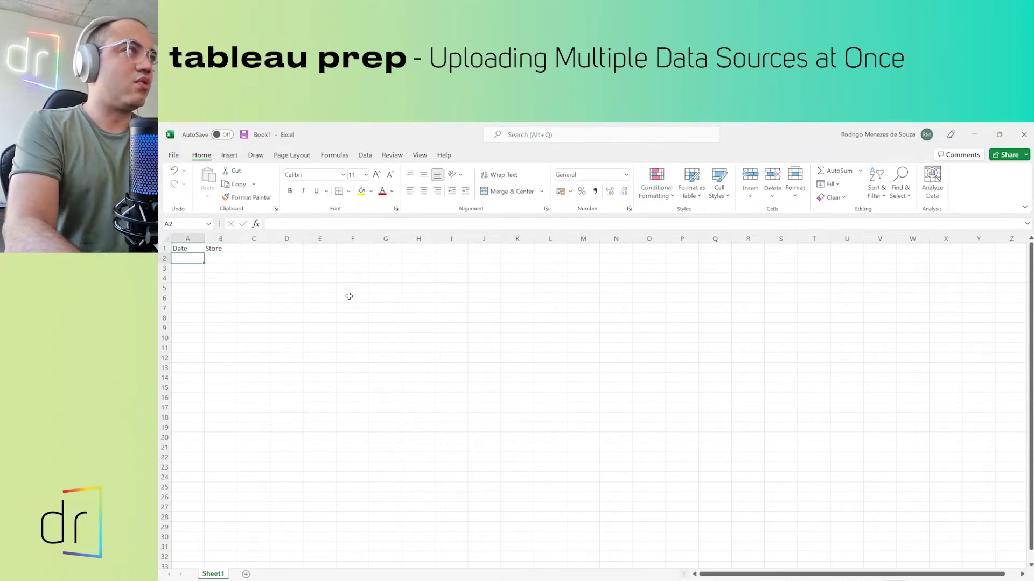
pyautogui.write('01/01/')
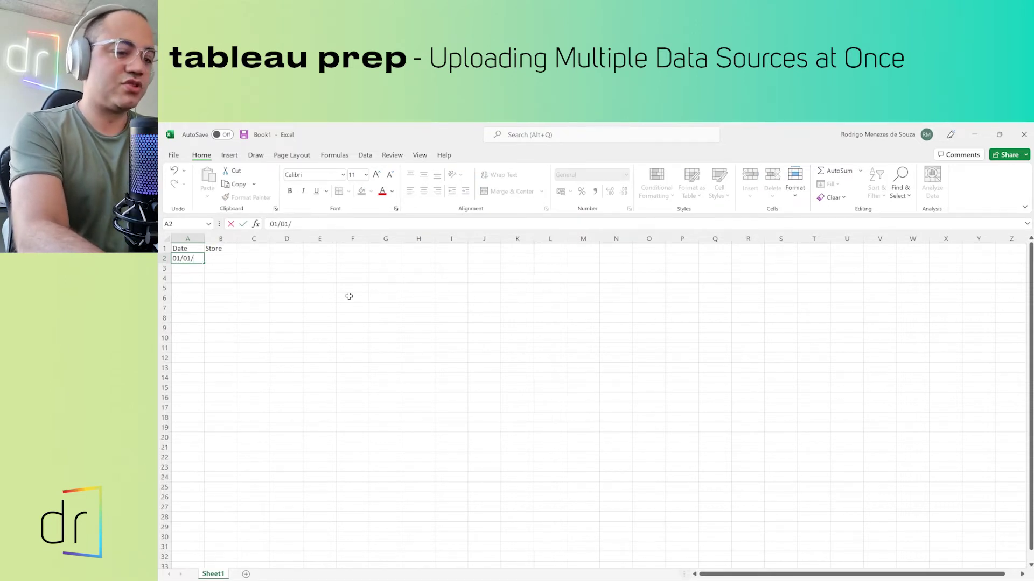
pyautogui.write('202')
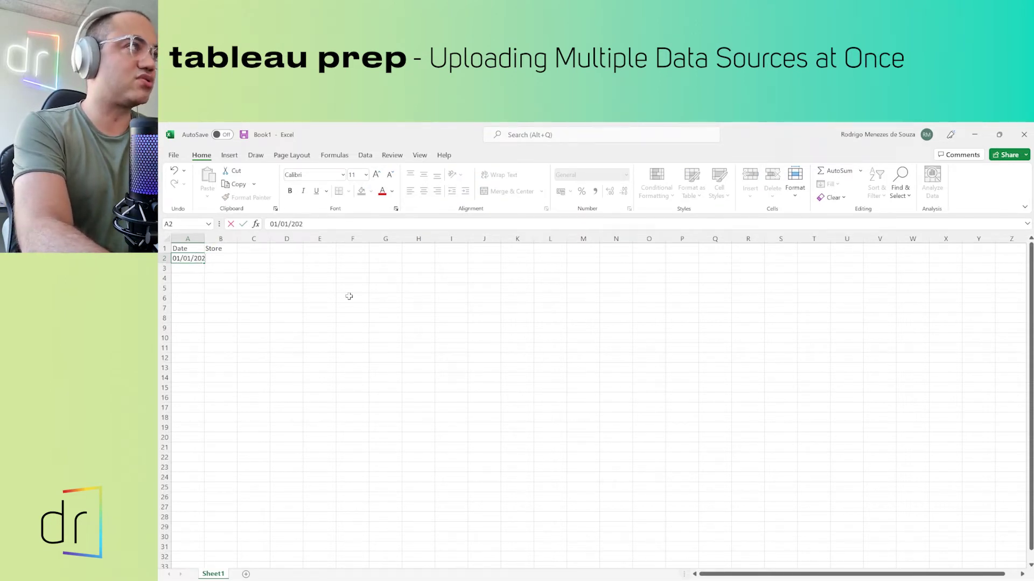
pyautogui.write('22')
pyautogui.press('BackSpace')
pyautogui.press('Return')
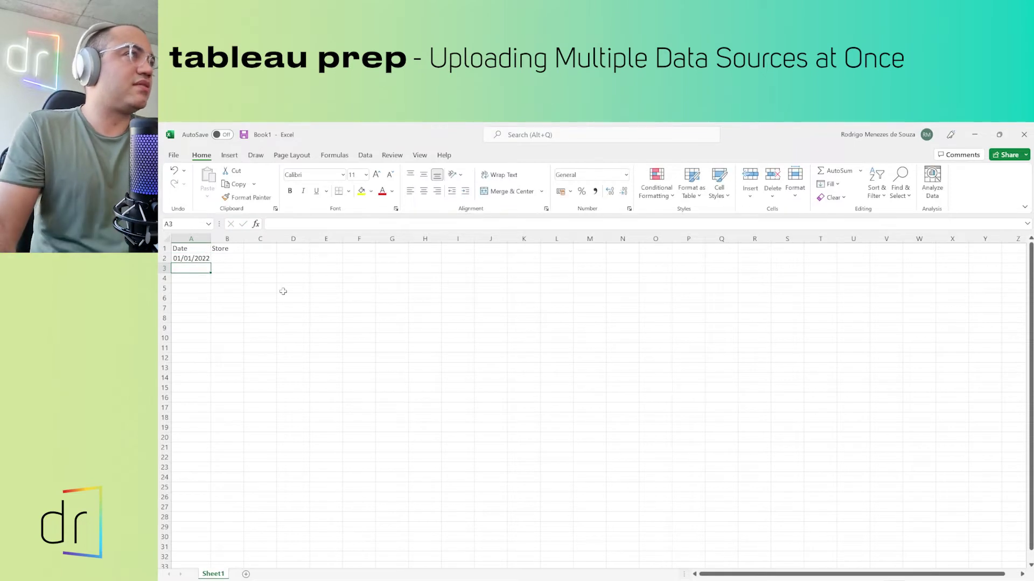
pyautogui.click(213, 258)
pyautogui.moveTo(210, 264); pyautogui.dragTo(204, 342)
pyautogui.click(199, 259)
pyautogui.moveTo(199, 259); pyautogui.dragTo(210, 340)
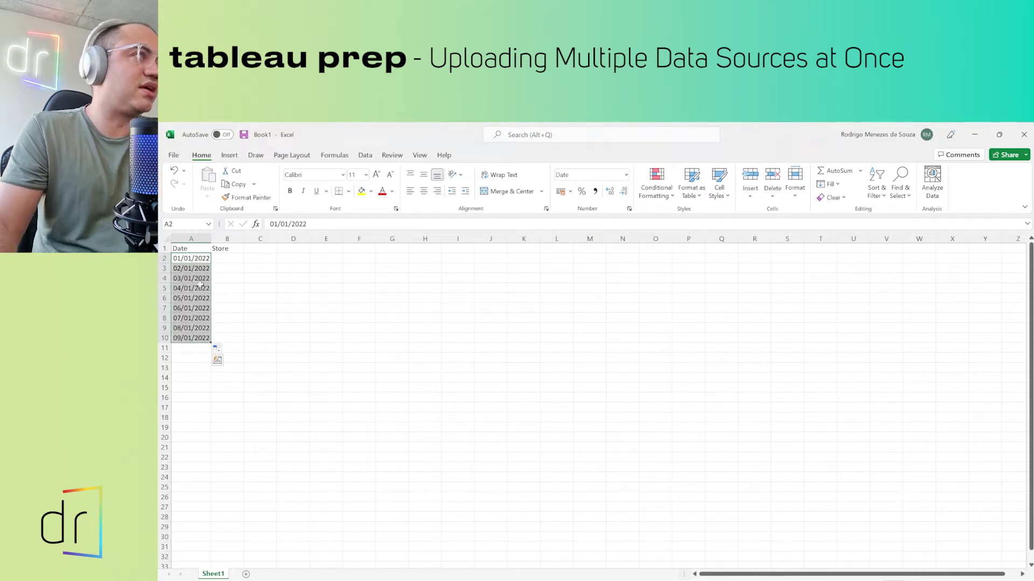
# Enter the store values A, B, C and D in cells B2 to B5.
pyautogui.click(223, 257)
pyautogui.write('A')
pyautogui.press('Tab')
pyautogui.press('Return')
pyautogui.write('B')
pyautogui.press('Tab')
pyautogui.press('Return')
pyautogui.write('C')
pyautogui.press('Tab')
pyautogui.press('Return')
pyautogui.write('D')
pyautogui.press('Up')
pyautogui.press('capslock')
# Copy the four store values from B2:B5 into B6:B9.
pyautogui.click(224, 259)
pyautogui.hotkey('shift', 'Down')
pyautogui.hotkey('shift', 'Down')
pyautogui.hotkey('shift', 'Down')
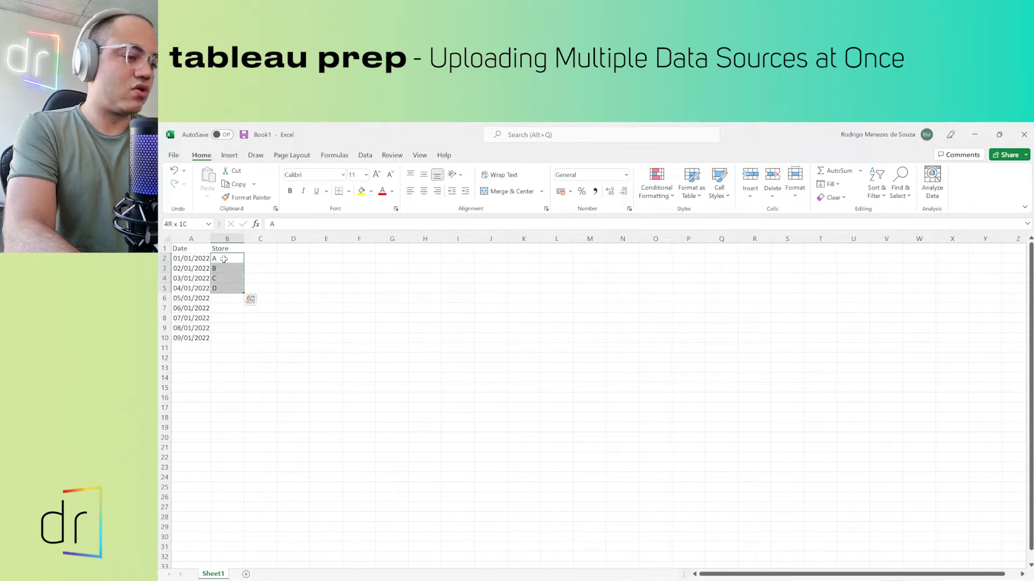
pyautogui.hotkey('ctrl', 'c')
pyautogui.press('Down')
pyautogui.press('Down')
pyautogui.press('Down')
pyautogui.press('Down')
pyautogui.hotkey('ctrl', 'v')
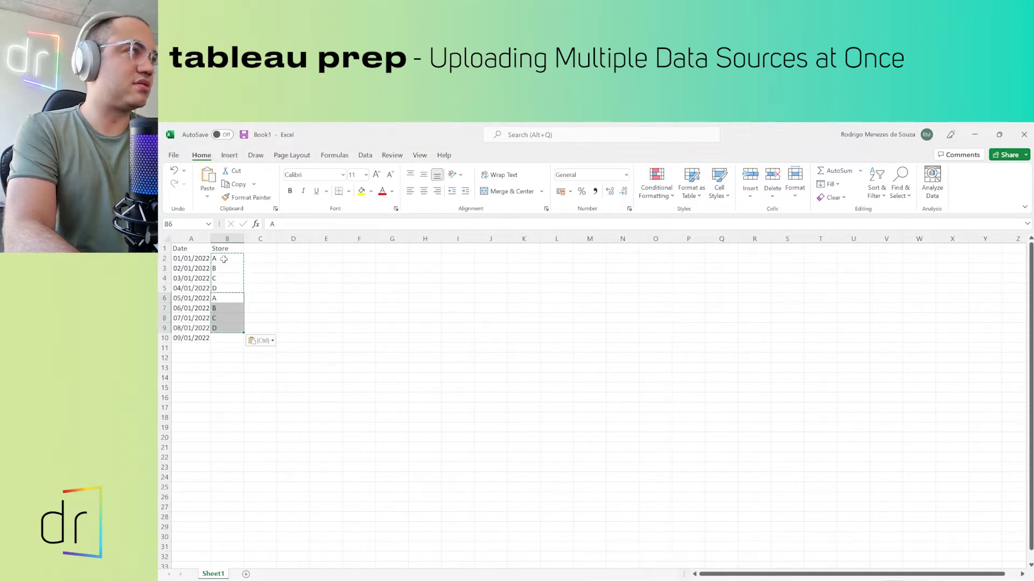
# Enter an uppercase A in cell B10 as the store for the last date.
pyautogui.press('Down')
pyautogui.press('Down')
pyautogui.press('Down')
pyautogui.press('Down')
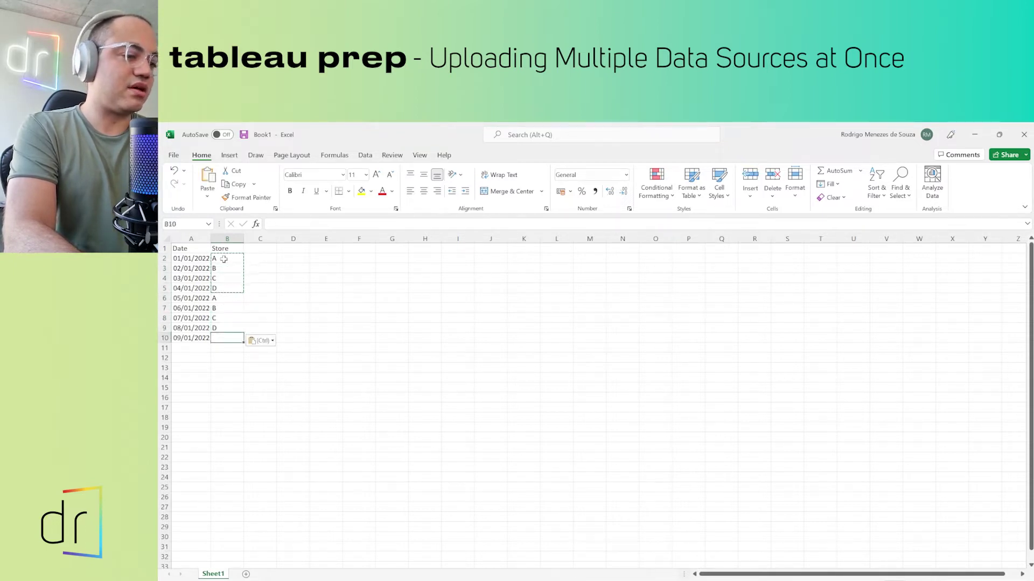
pyautogui.write('a')
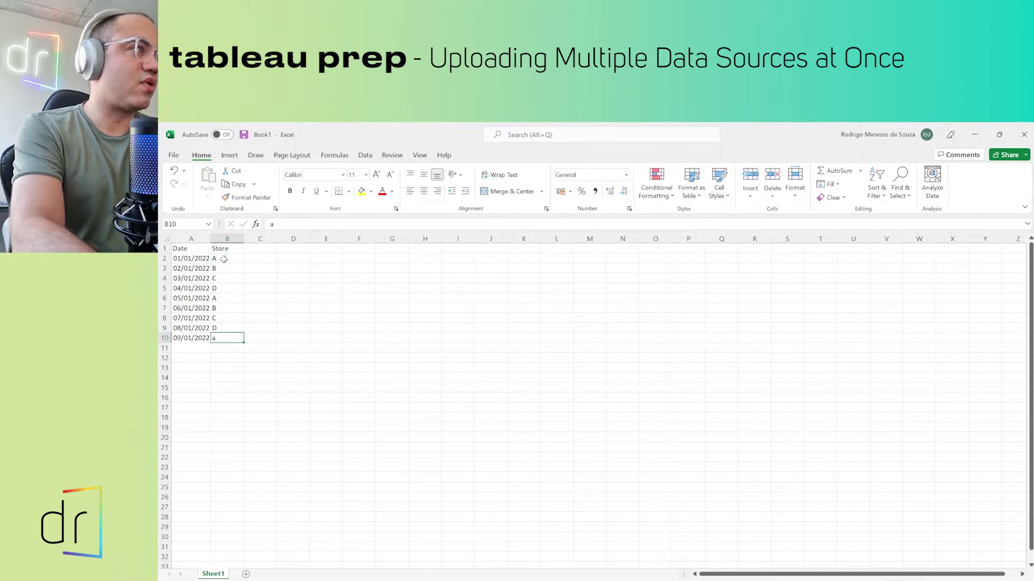
pyautogui.press('BackSpace')
pyautogui.press('capslock')
pyautogui.hotkey('ctrl', 'Return')
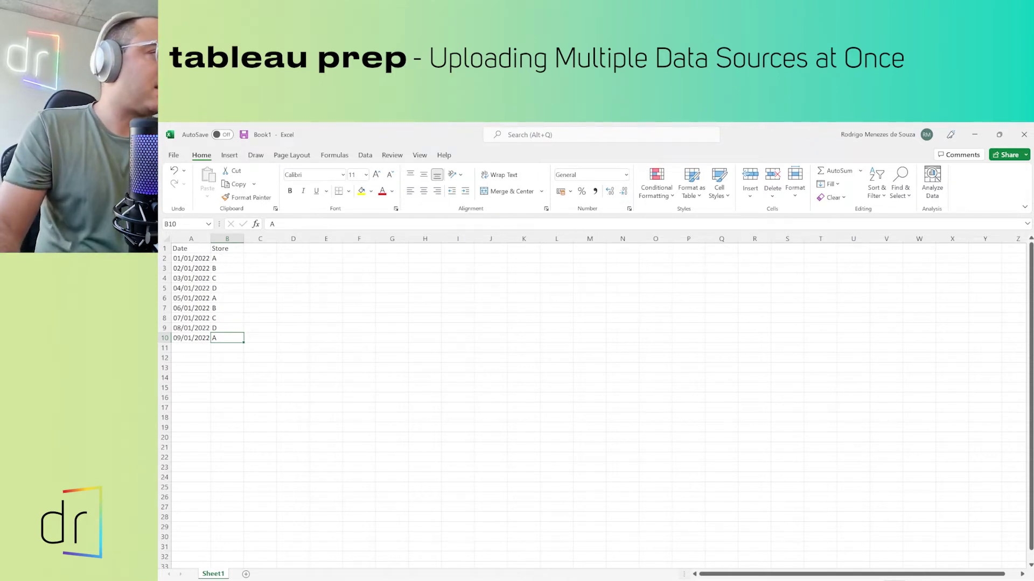
# Rename the worksheet as DataSource1.
pyautogui.doubleClick(213, 574)
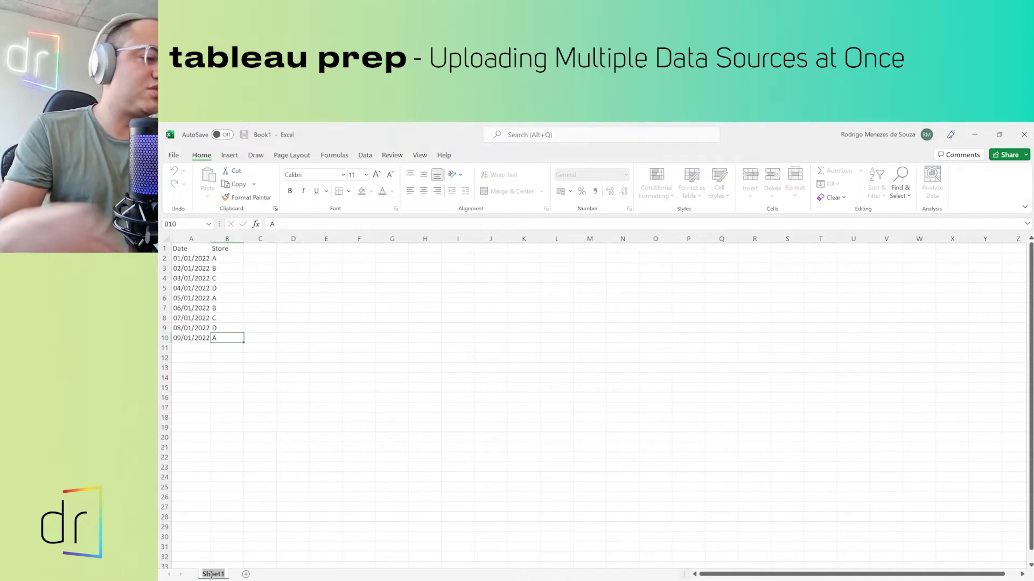
pyautogui.write('Data')
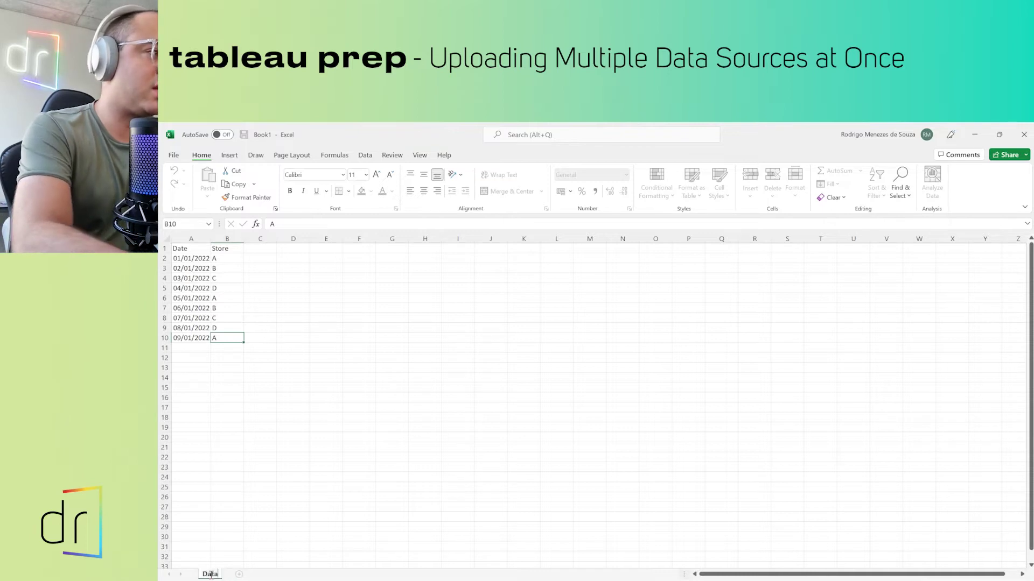
pyautogui.write('Source1')
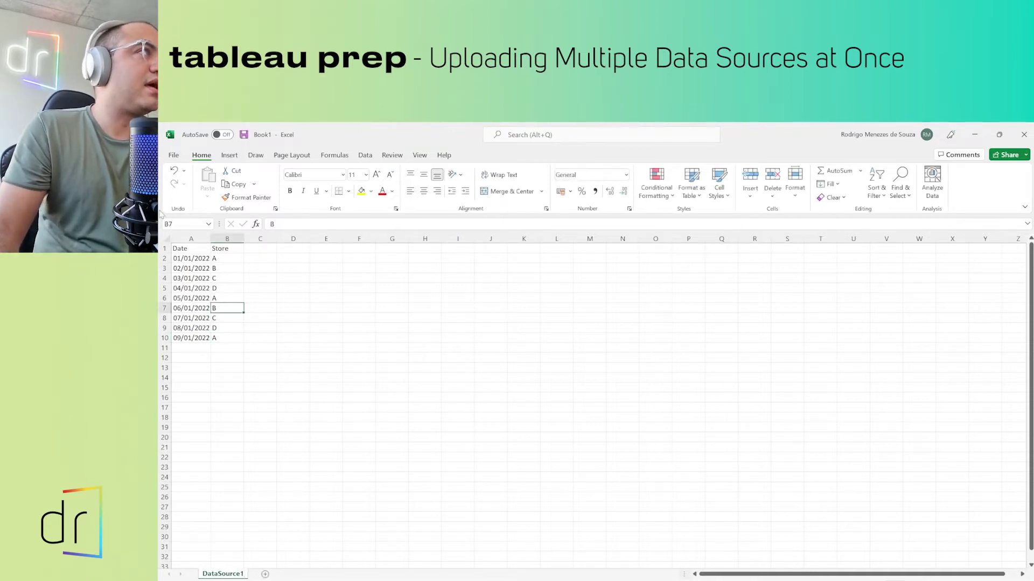
# Save the workbook as DataSource1.xlsx in the Desktop's Input_TableauPrep folder and turn off AutoSave.
pyautogui.click(174, 155)
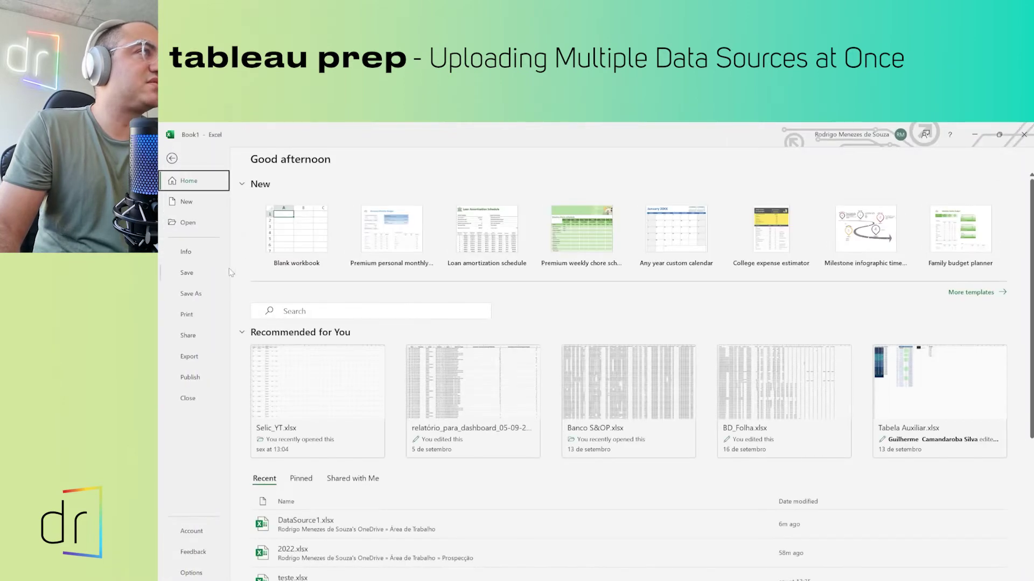
pyautogui.click(201, 296)
pyautogui.click(307, 371)
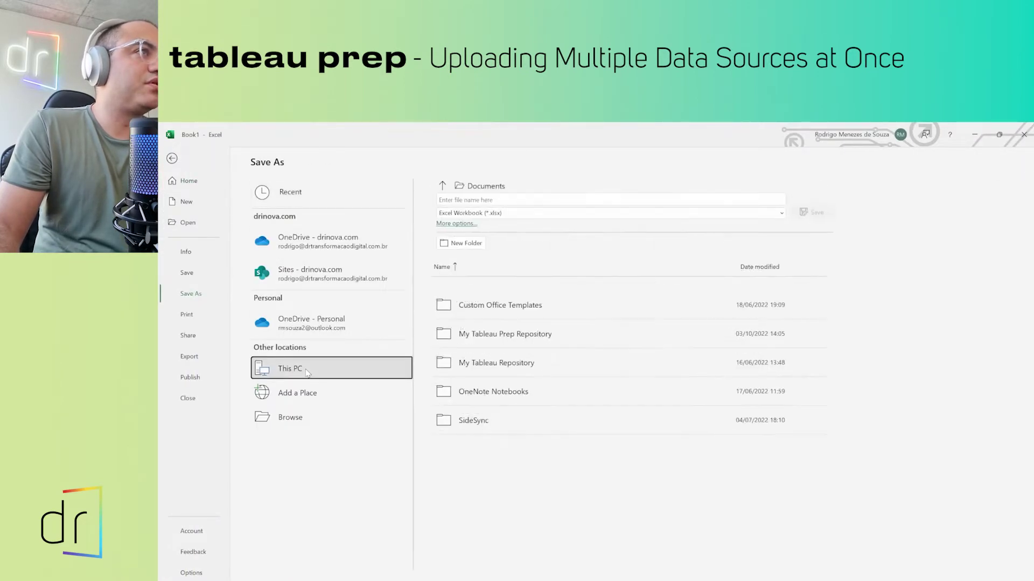
pyautogui.click(476, 187)
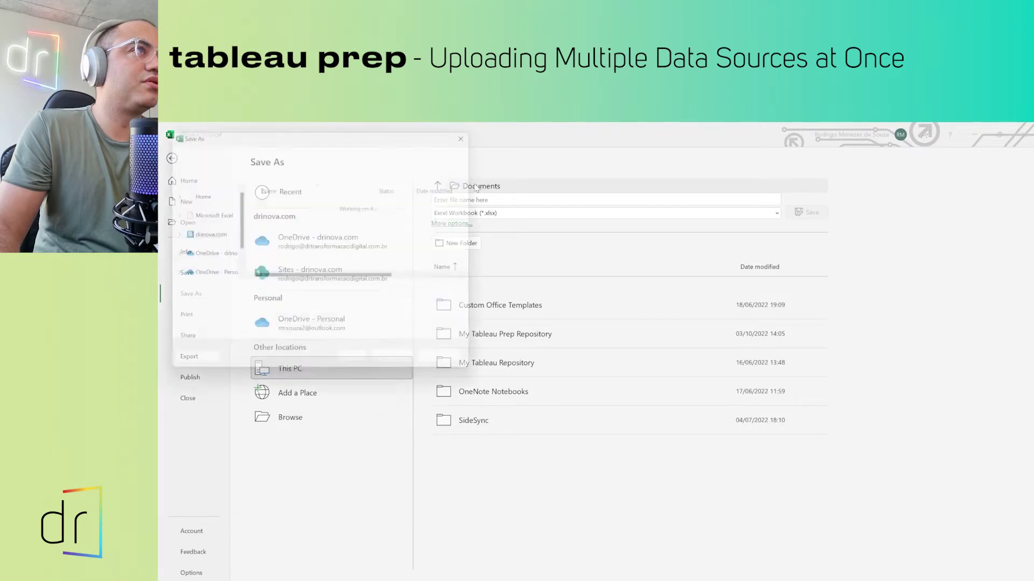
pyautogui.click(204, 213)
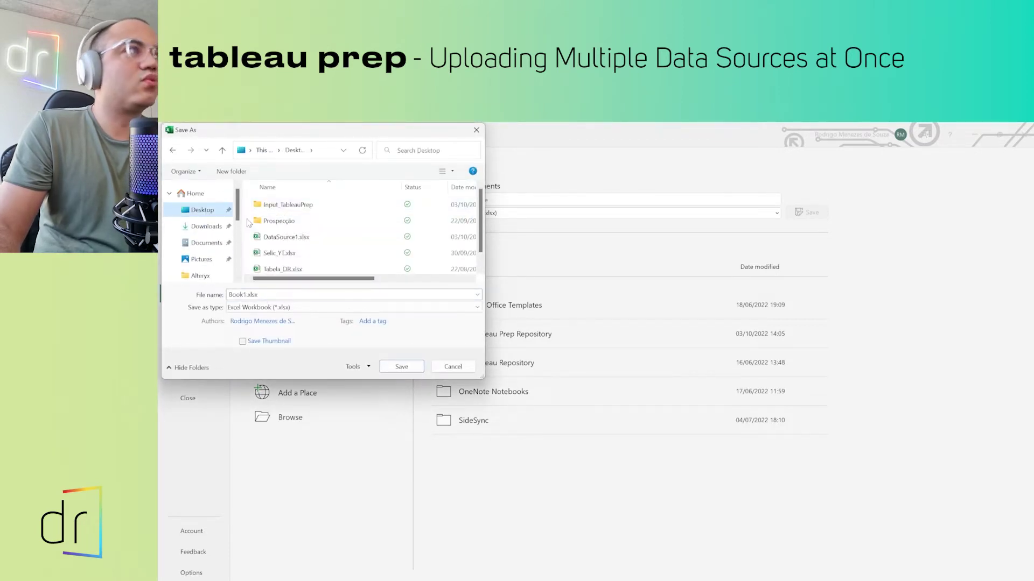
pyautogui.doubleClick(290, 207)
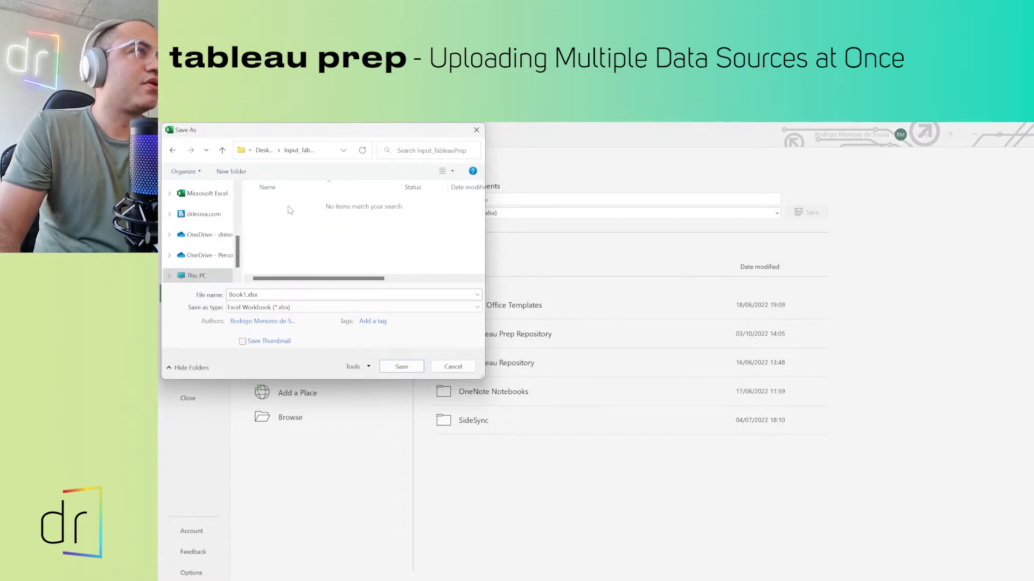
pyautogui.doubleClick(245, 295)
pyautogui.click(245, 294)
pyautogui.moveTo(245, 295); pyautogui.dragTo(218, 297)
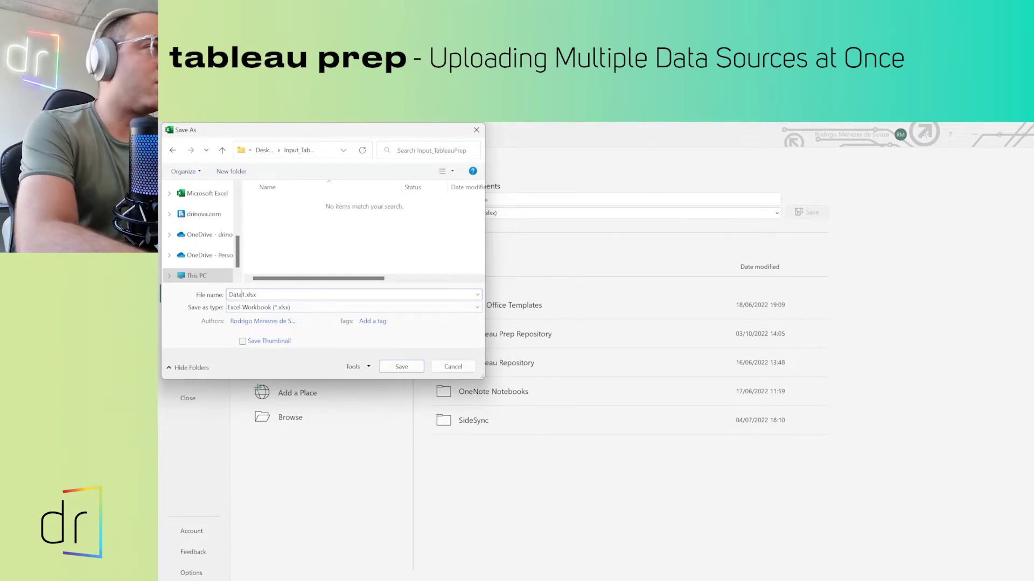
pyautogui.write('Data')
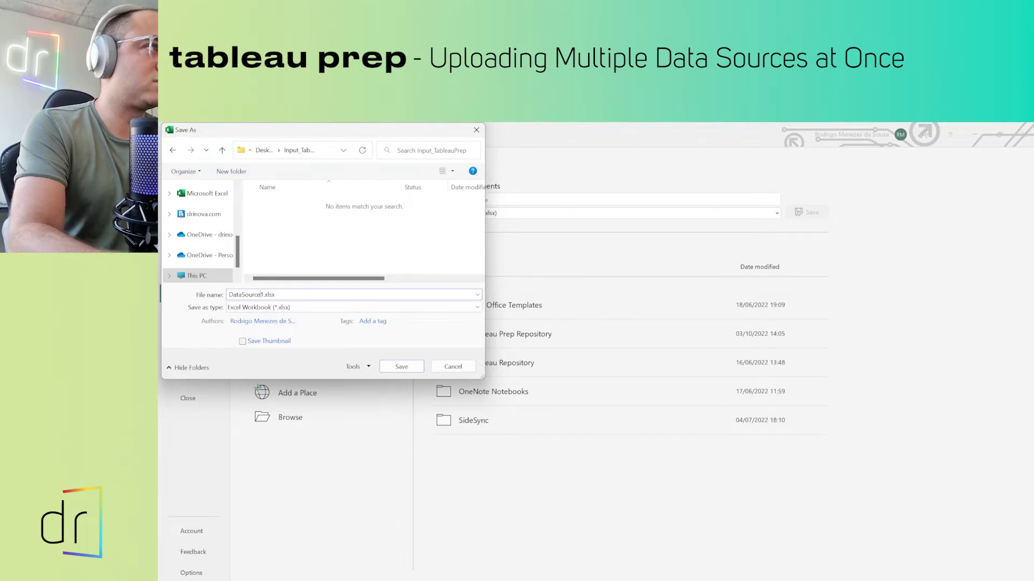
pyautogui.click(403, 367)
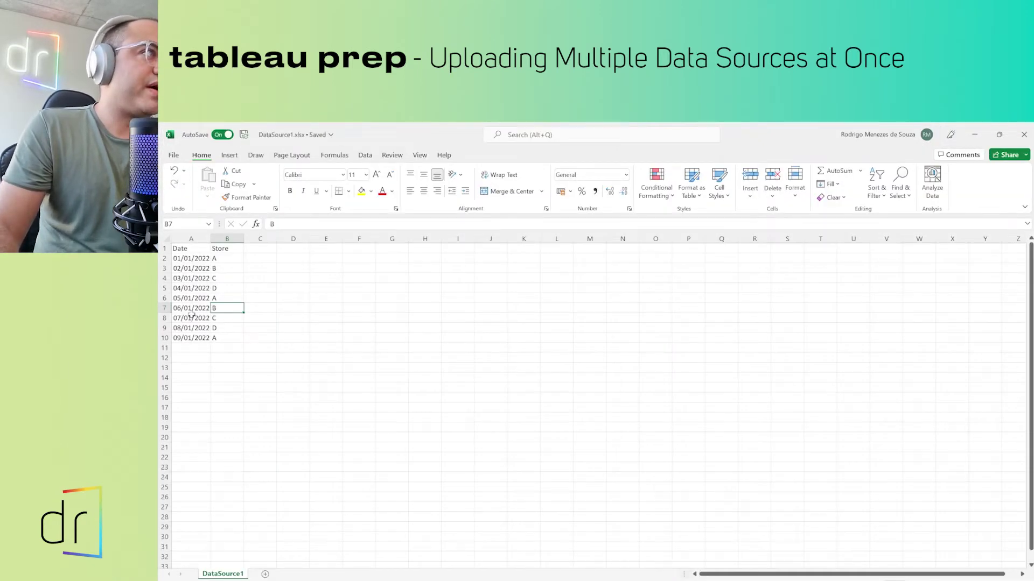
pyautogui.click(189, 319)
pyautogui.click(222, 137)
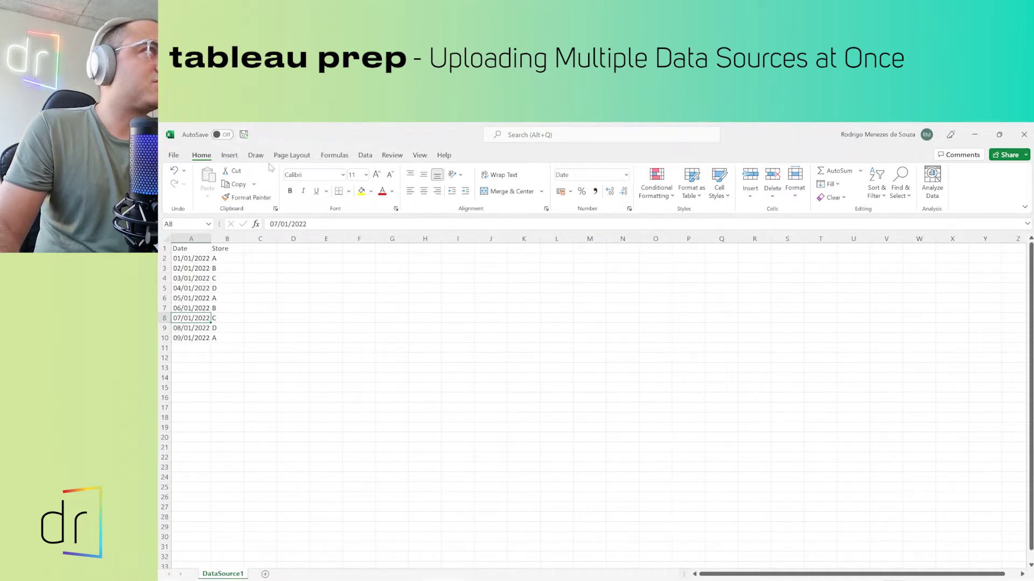
# Set cell A2 to 01/02/2022 and fill the consecutive dates down through A10.
pyautogui.press('Up')
pyautogui.press('Up')
pyautogui.press('Up')
pyautogui.press('Up')
pyautogui.press('Up')
pyautogui.press('Up')
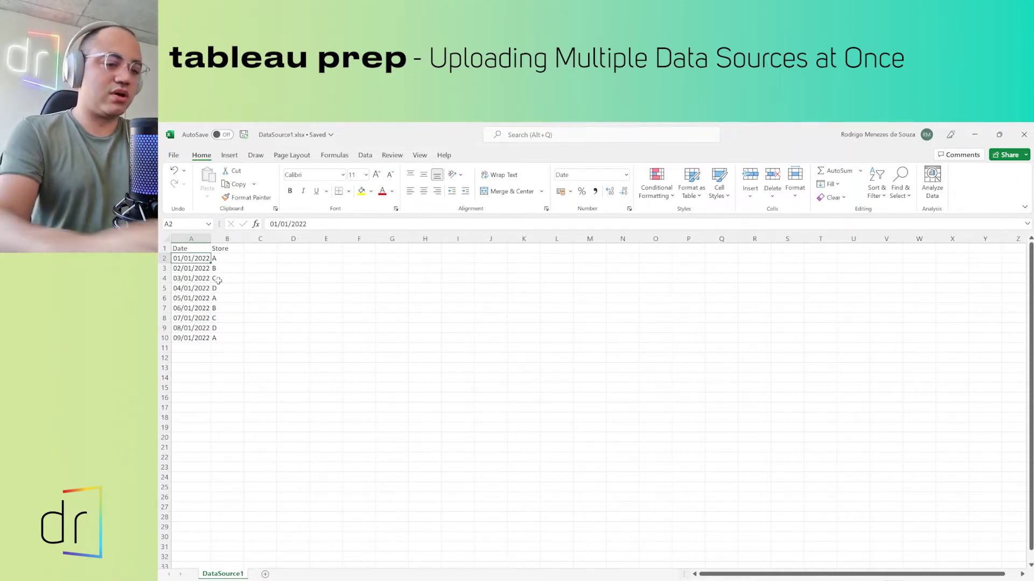
pyautogui.write('01')
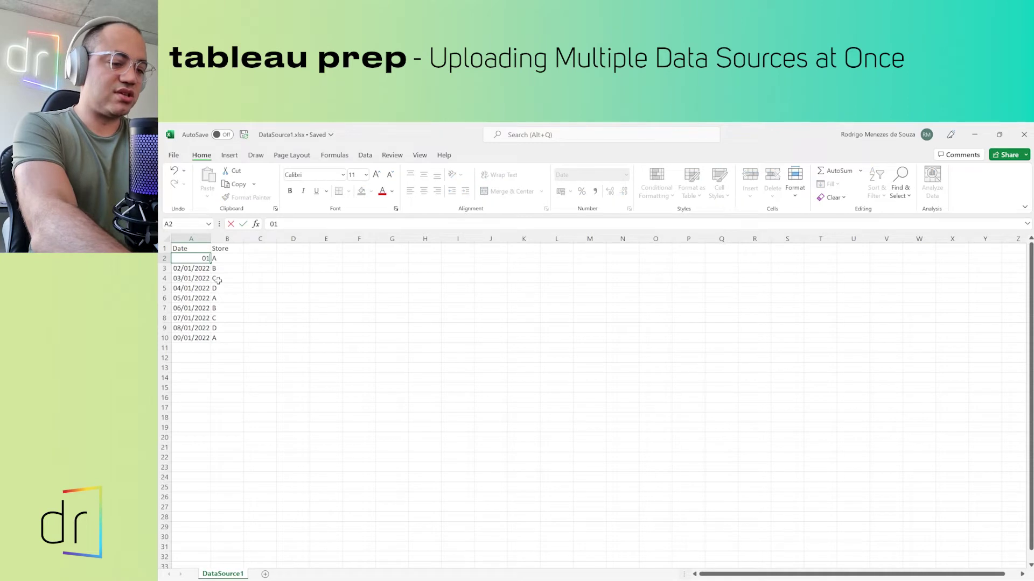
pyautogui.write('/02/2022')
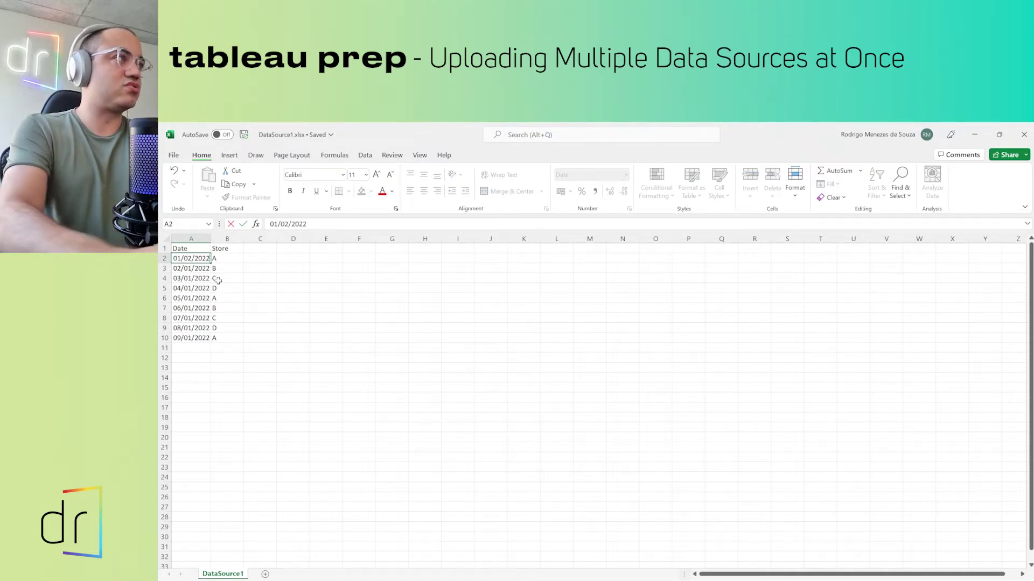
pyautogui.press('Return')
pyautogui.click(200, 259)
pyautogui.moveTo(210, 263); pyautogui.dragTo(208, 341)
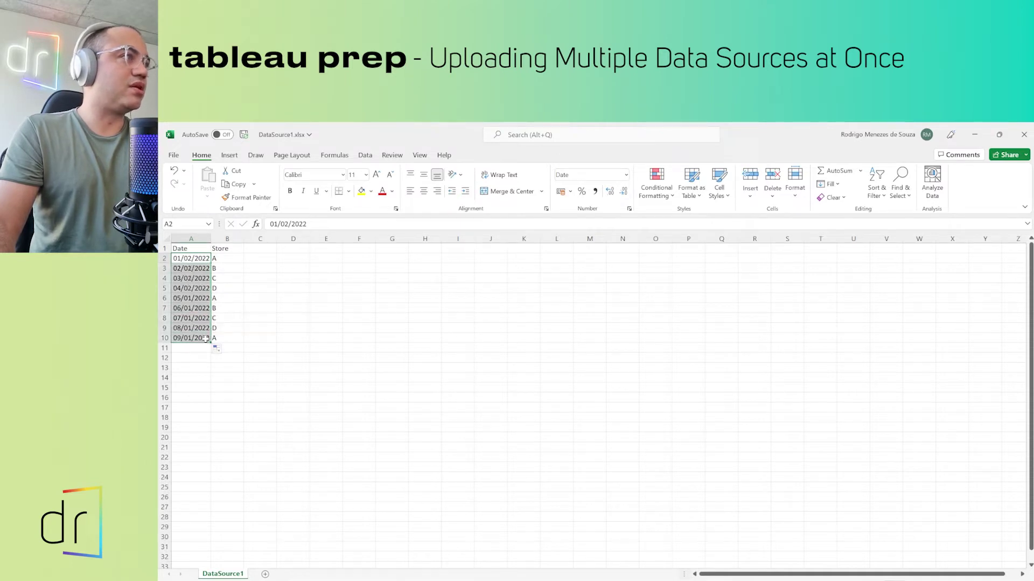
# Replace the store values in B2:B5 with E, F, G and H.
pyautogui.click(233, 261)
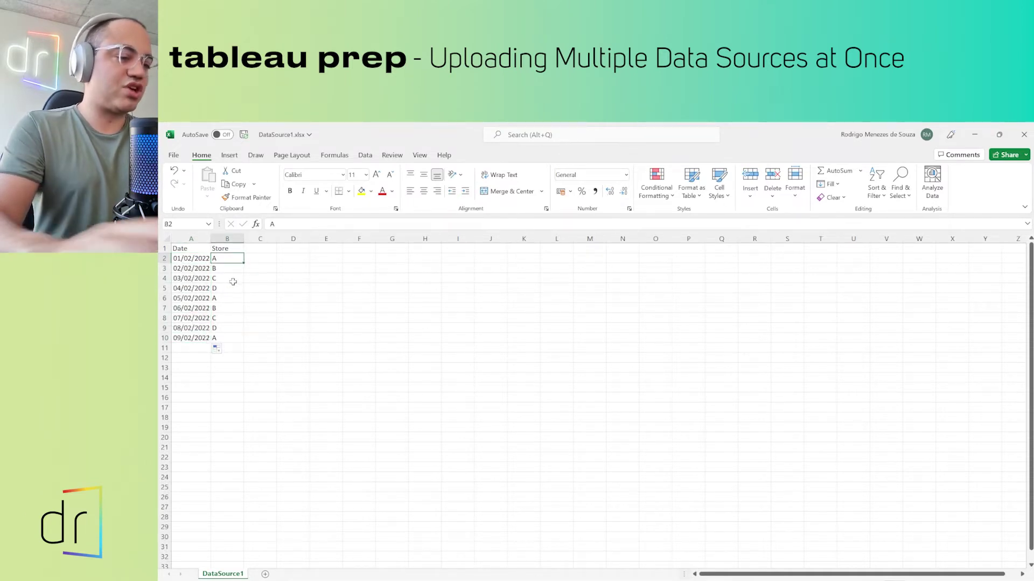
pyautogui.write('E')
pyautogui.press('Tab')
pyautogui.press('Down')
pyautogui.press('Left')
pyautogui.write('F')
pyautogui.press('Return')
pyautogui.press('Tab')
pyautogui.click(233, 282)
pyautogui.write('G')
pyautogui.press('Tab')
pyautogui.press('Return')
pyautogui.write('H')
# Copy the four new store values from B2:B5 into B6:B9.
pyautogui.press('Up')
pyautogui.press('Up')
pyautogui.press('Up')
pyautogui.hotkey('shift', 'Down')
pyautogui.hotkey('shift', 'Down')
pyautogui.hotkey('shift', 'Down')
pyautogui.hotkey('ctrl', 'c')
pyautogui.press('Down')
pyautogui.press('Down')
pyautogui.press('Down')
pyautogui.press('Down')
pyautogui.hotkey('ctrl', 'v')
# Enter an uppercase E in cell B10 as the store for the last date.
pyautogui.press('Down')
pyautogui.press('Down')
pyautogui.press('Down')
pyautogui.press('Down')
pyautogui.write('E')
pyautogui.press('Left')
pyautogui.press('Right')
pyautogui.press('Right')
pyautogui.press('Left')
pyautogui.press('Left')
# Rename the worksheet as DataSource2.
pyautogui.doubleClick(231, 575)
pyautogui.press('Escape')
pyautogui.doubleClick(237, 575)
pyautogui.click(240, 574)
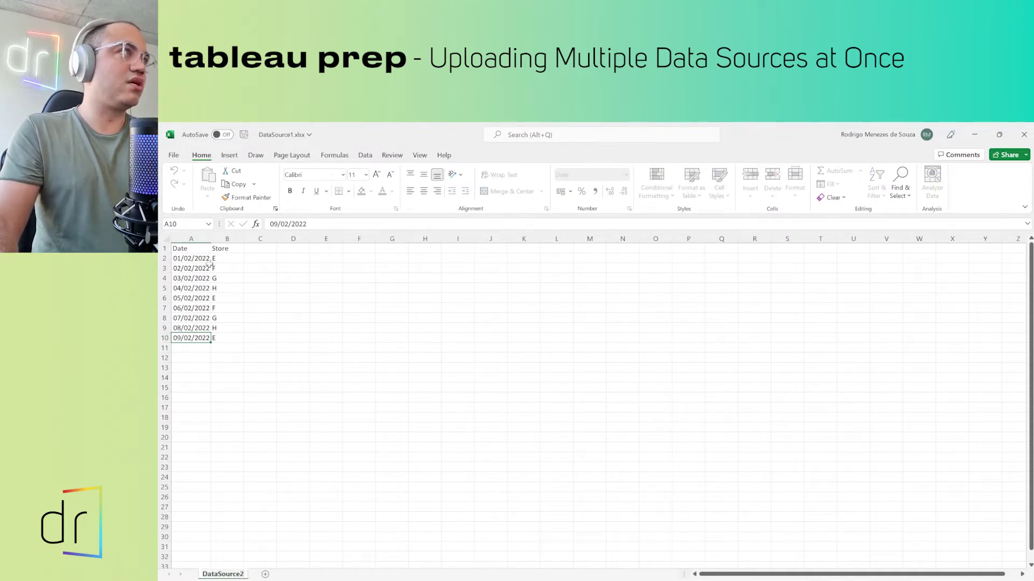
# Save a copy of the workbook as DataSource2 in the Input_TableauPrep folder and close it.
pyautogui.click(172, 157)
pyautogui.click(191, 293)
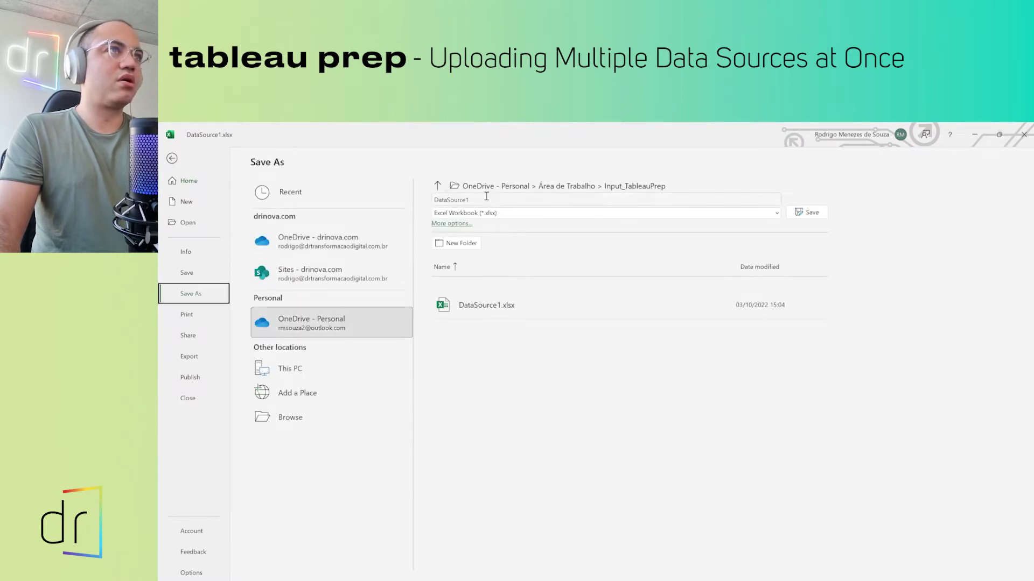
pyautogui.click(481, 201)
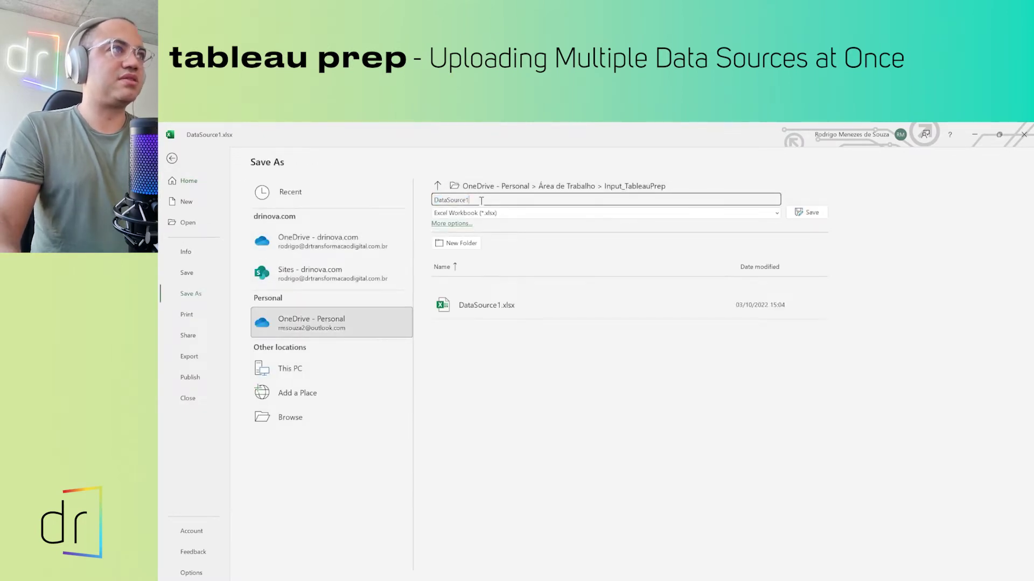
pyautogui.press('BackSpace')
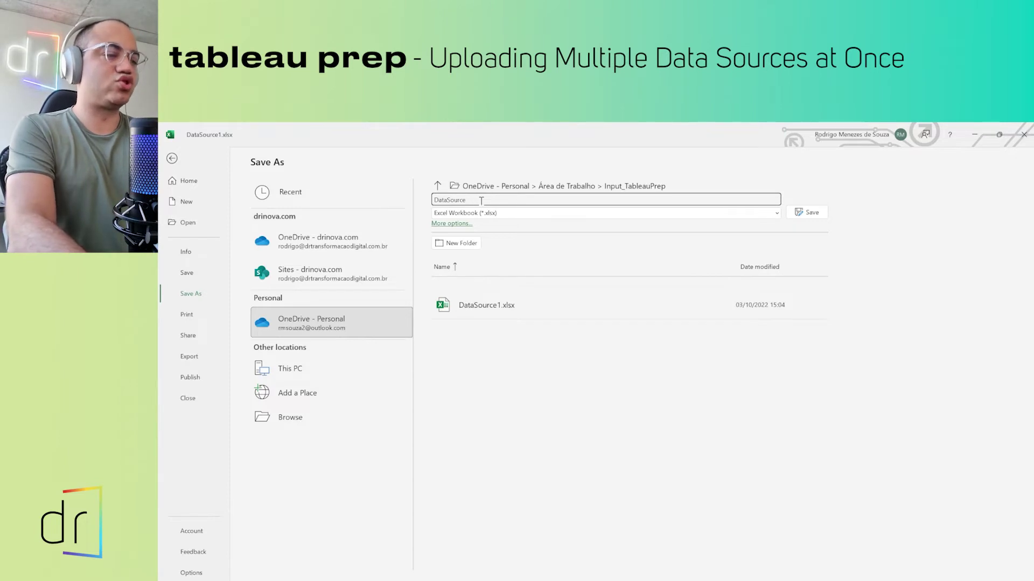
pyautogui.write('2')
pyautogui.click(813, 214)
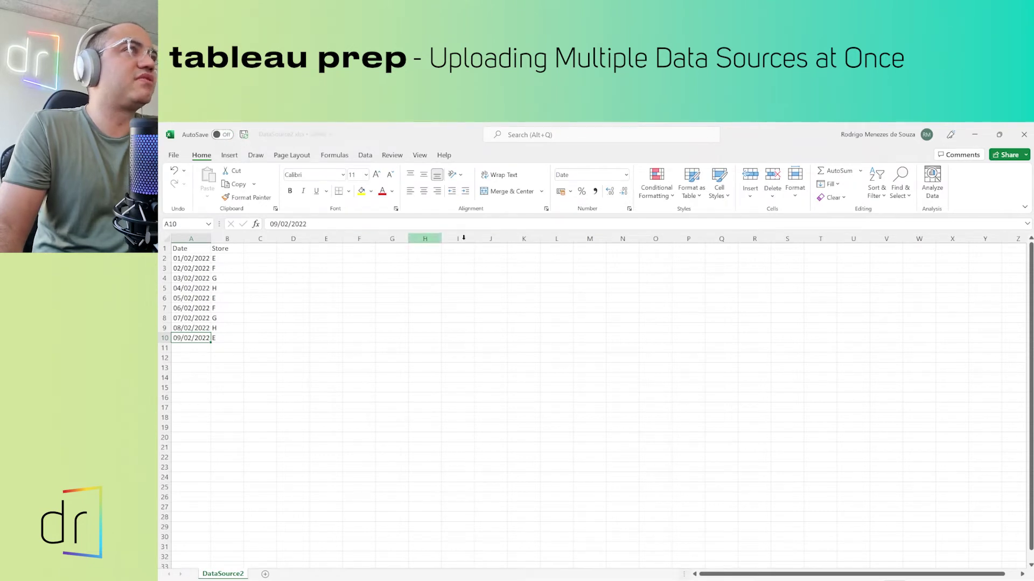
pyautogui.click(1024, 134)
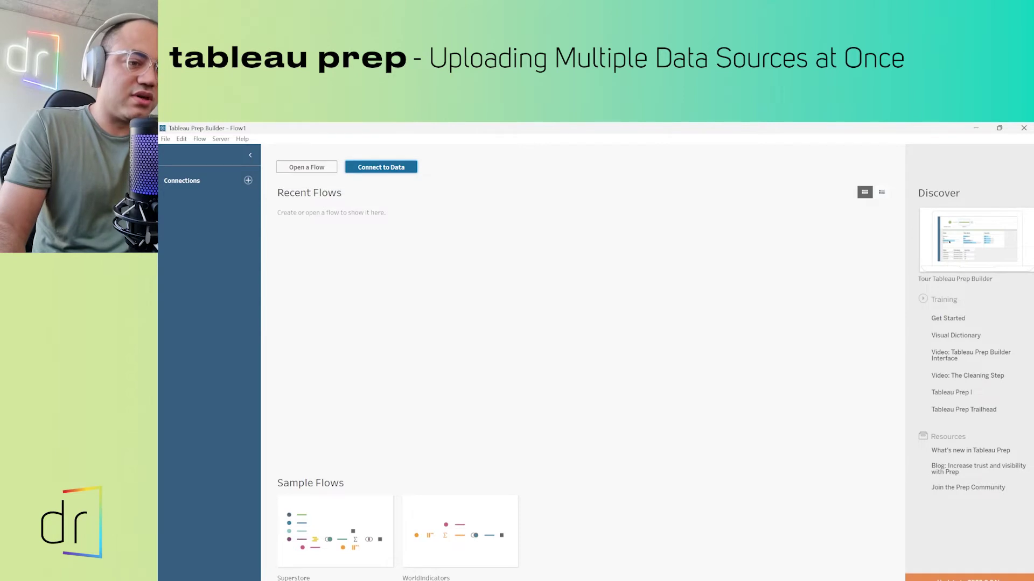
# Check the Desktop's Input_TableauPrep folder, and connect Tableau Prep Builder to its DataSource1.xlsx file.
pyautogui.press('super+d')
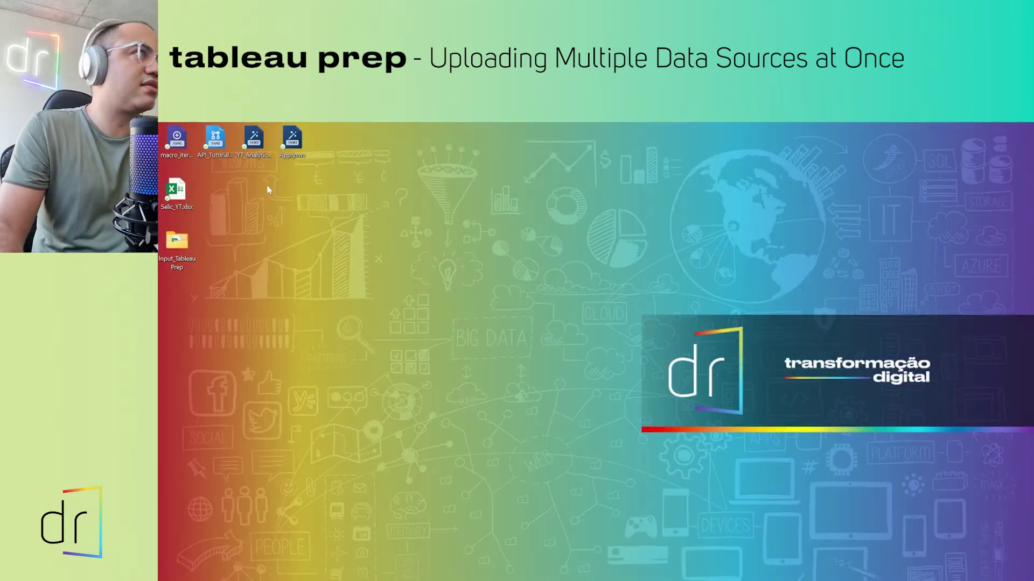
pyautogui.doubleClick(185, 254)
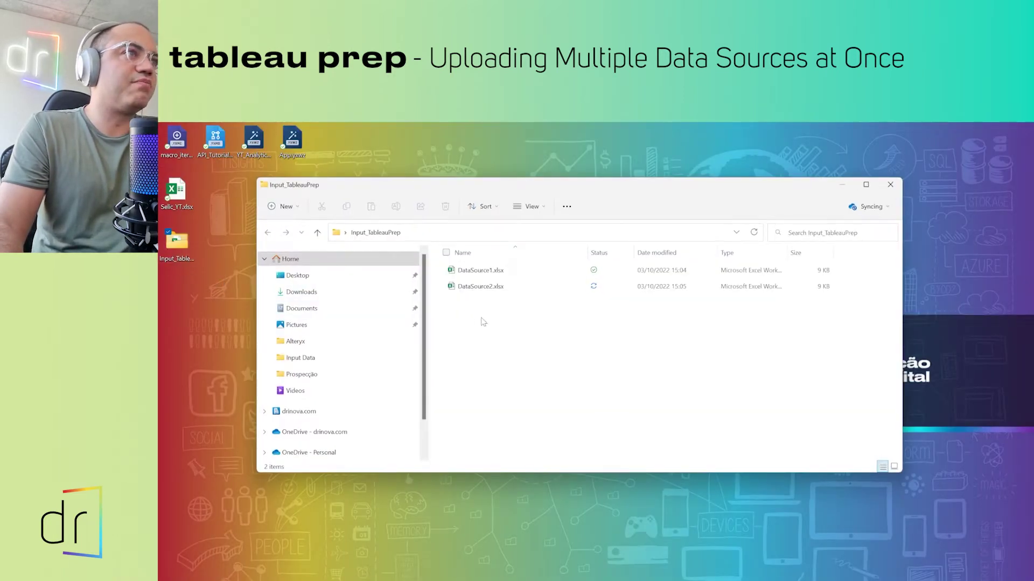
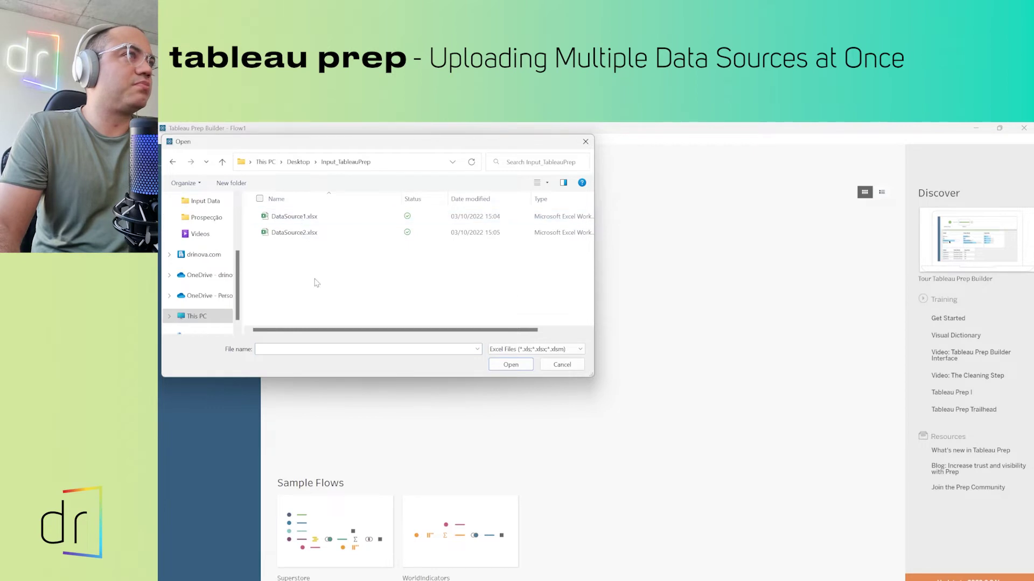
pyautogui.click(302, 216)
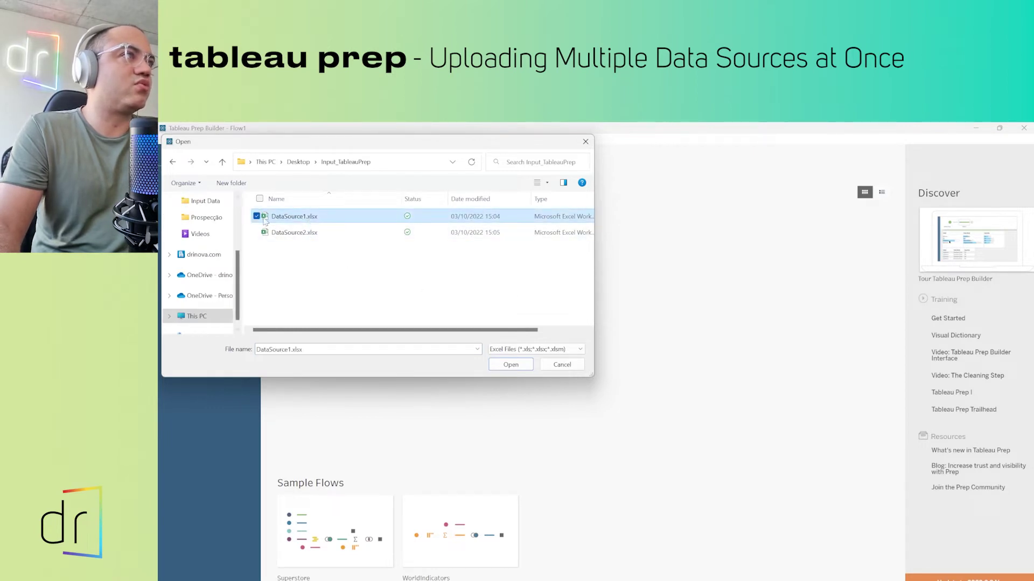
pyautogui.click(510, 365)
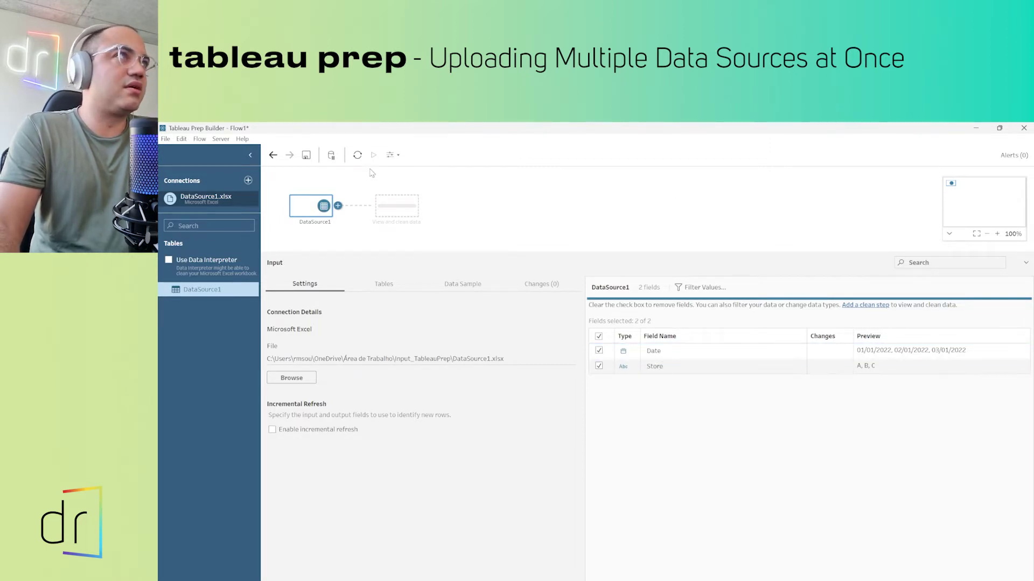
# Add a clean step after the DataSource1 input.
pyautogui.click(513, 224)
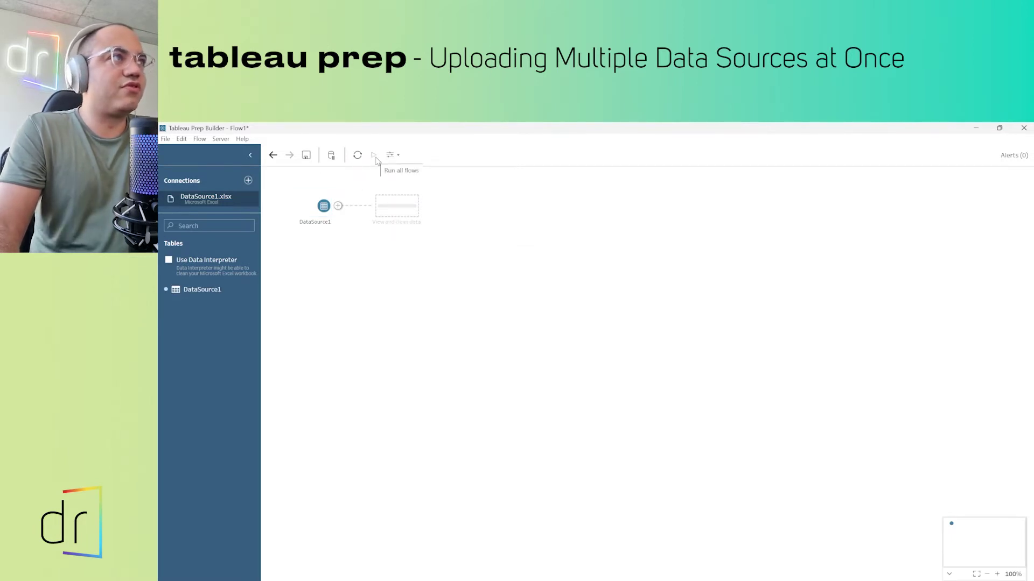
pyautogui.click(305, 214)
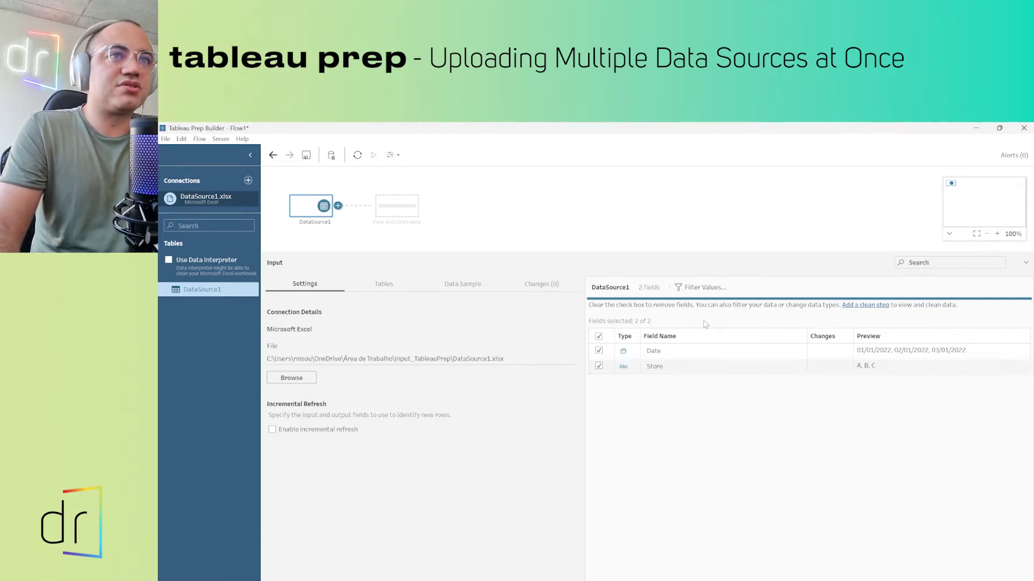
pyautogui.click(338, 206)
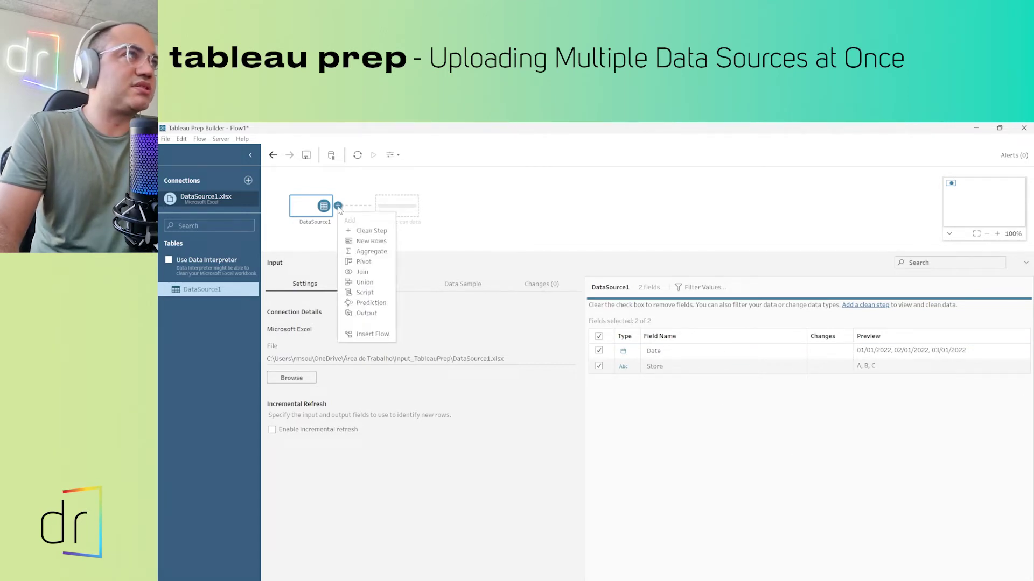
pyautogui.click(368, 235)
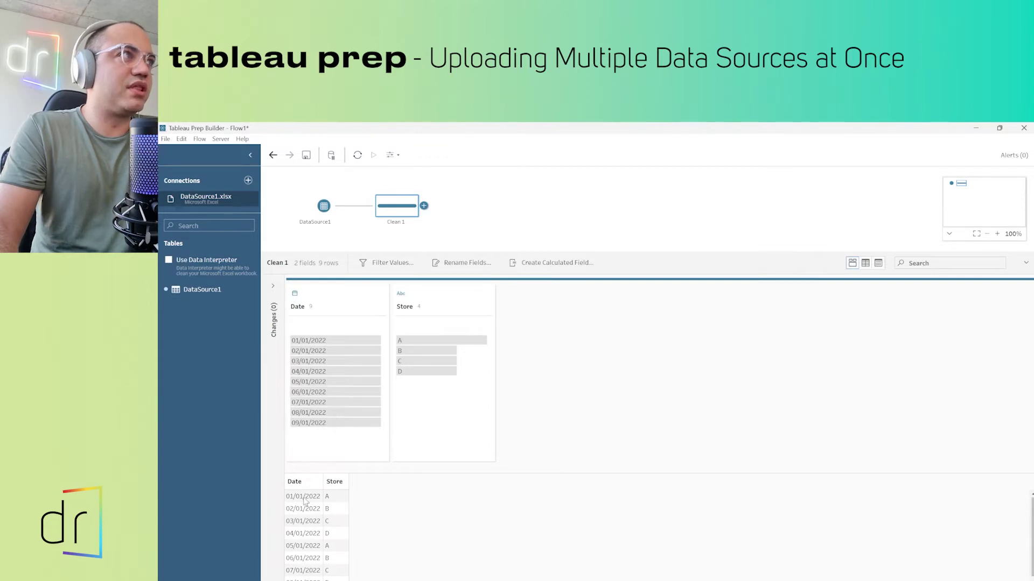
# Change the DataSource1 input's source from a single table to Union multiple tables.
pyautogui.click(322, 206)
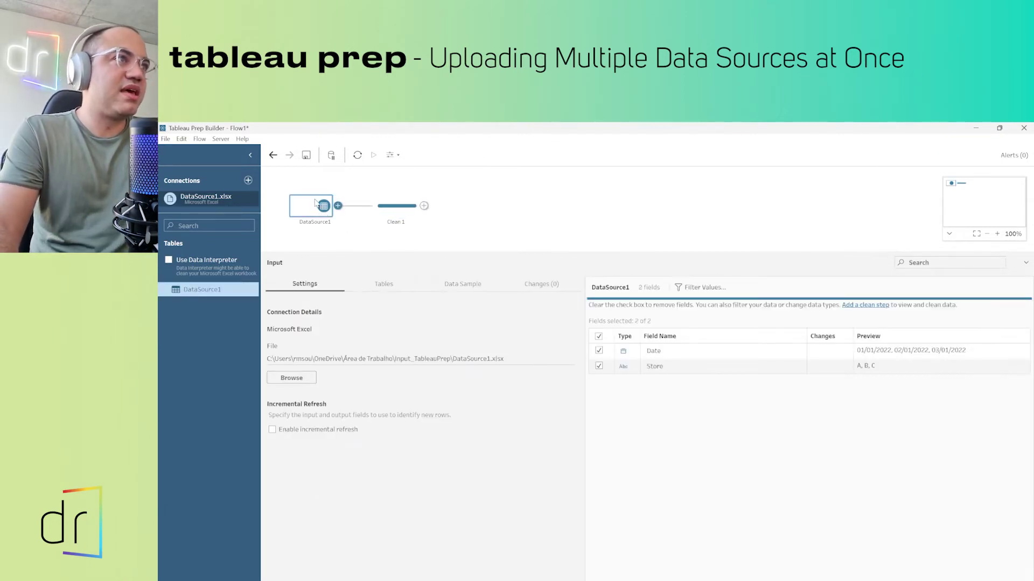
pyautogui.click(382, 285)
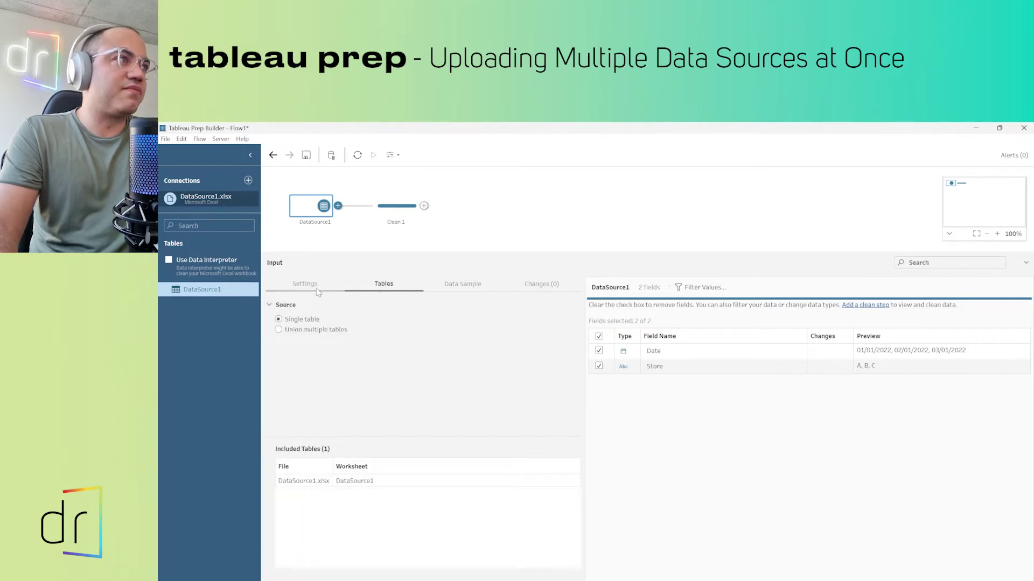
pyautogui.click(315, 288)
pyautogui.click(372, 289)
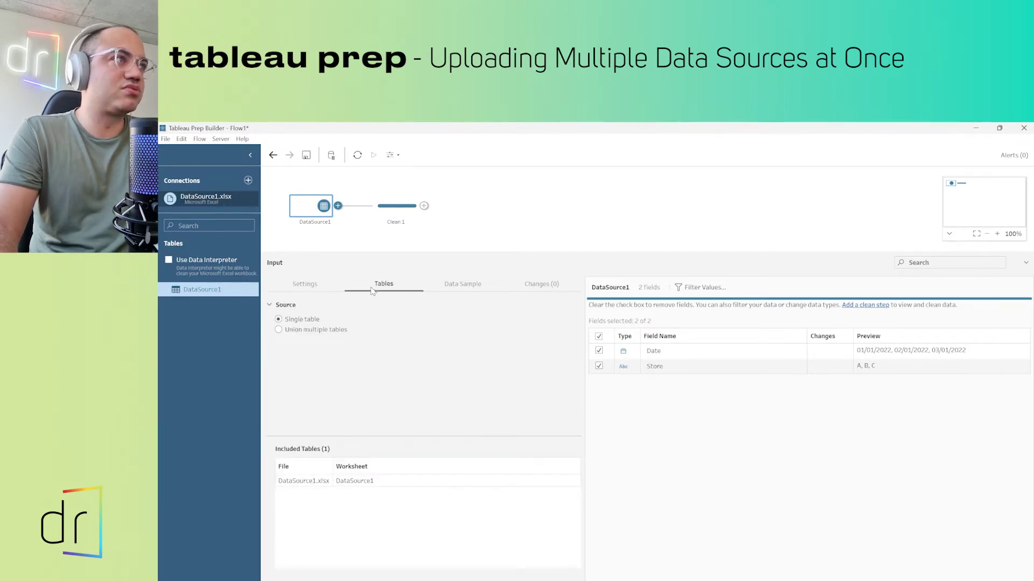
pyautogui.click(305, 287)
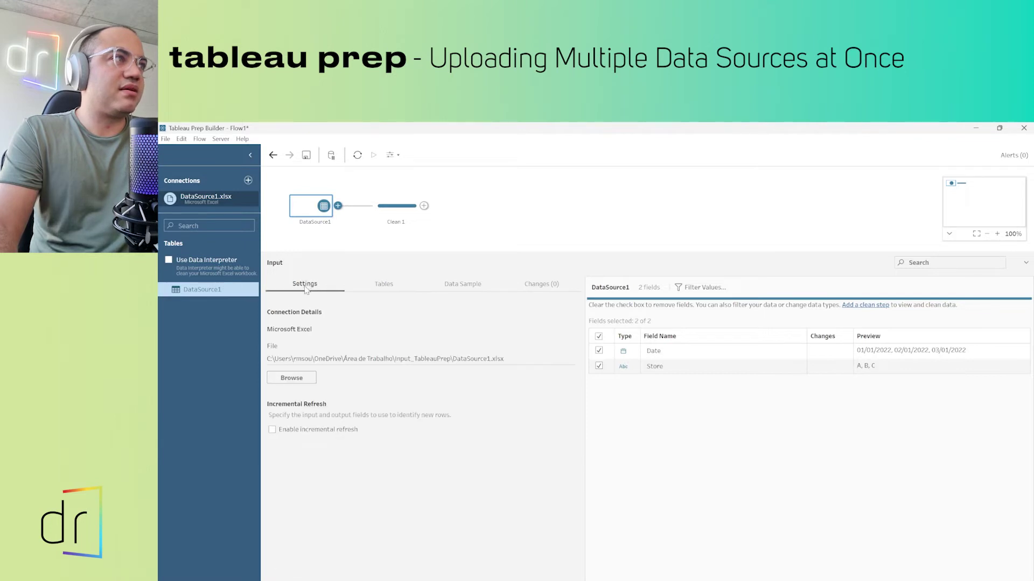
pyautogui.click(385, 290)
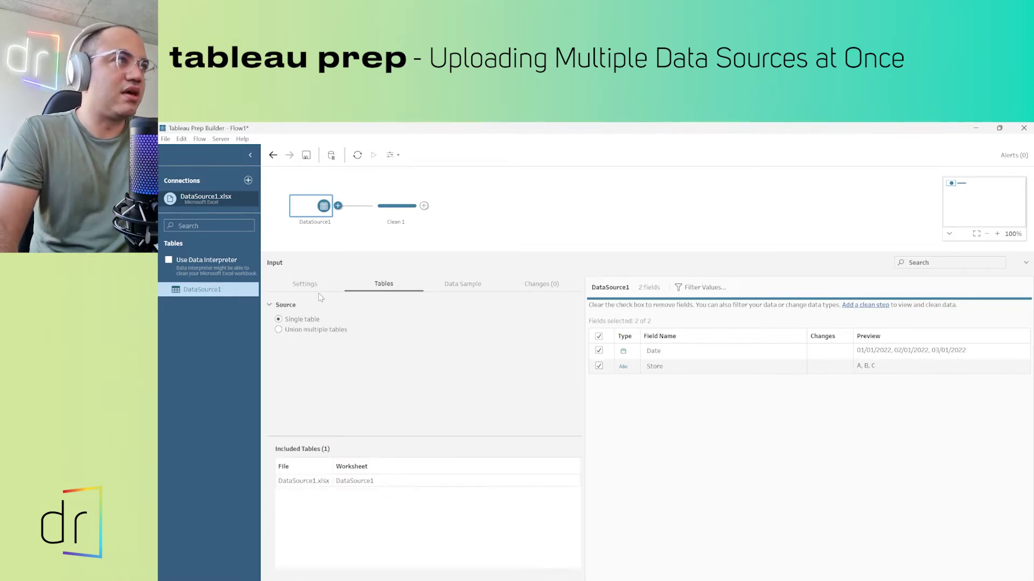
pyautogui.click(305, 330)
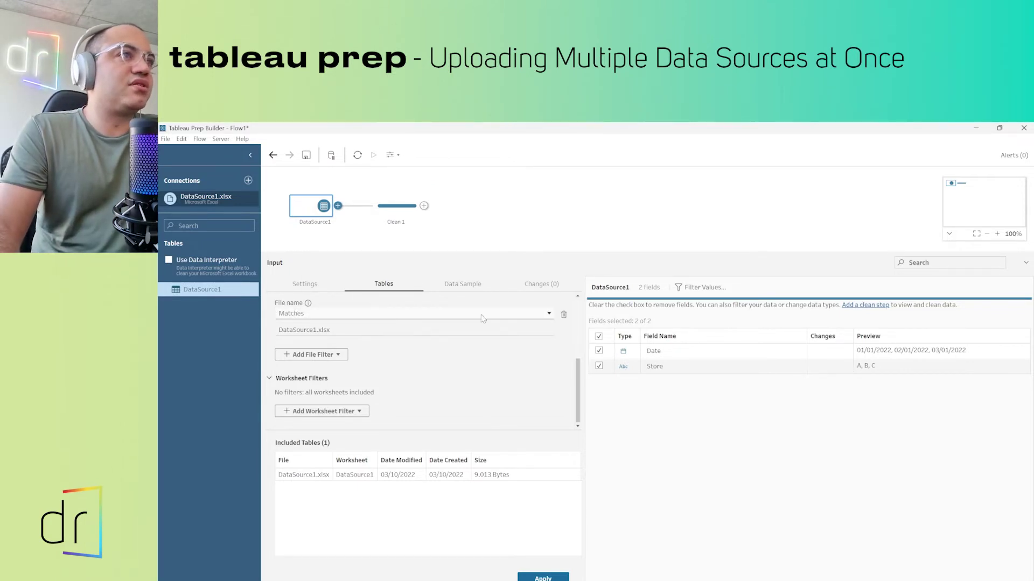
# Examine the file name filter's match options and its DataSource1.xlsx pattern in the union settings.
pyautogui.click(548, 316)
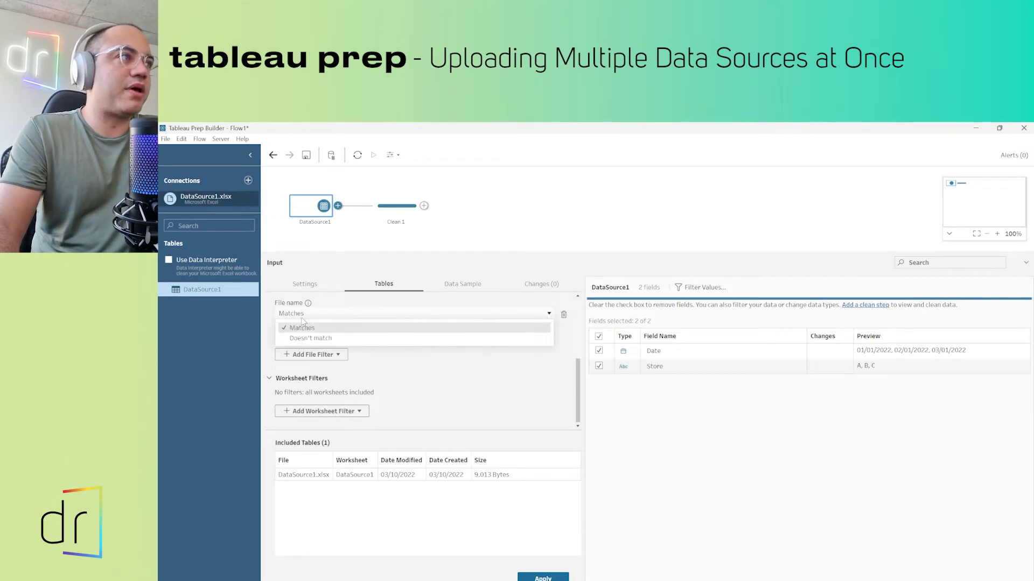
pyautogui.click(410, 368)
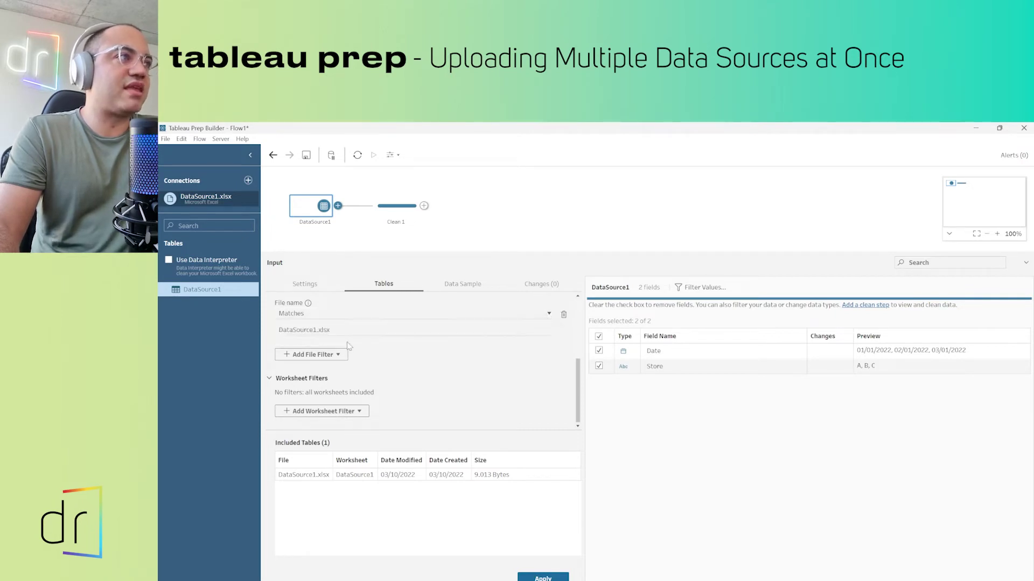
pyautogui.moveTo(282, 329); pyautogui.dragTo(331, 329)
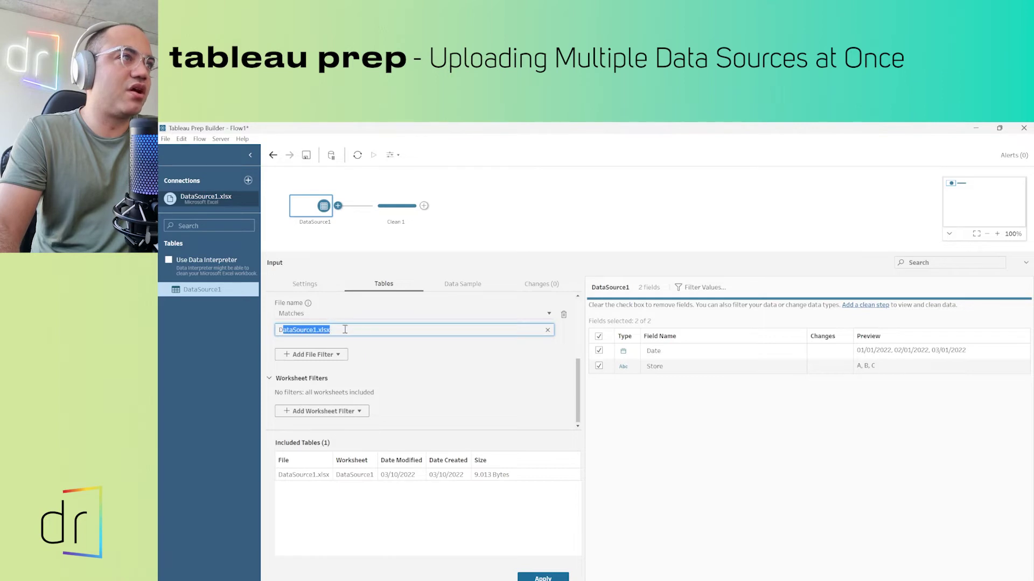
pyautogui.click(351, 359)
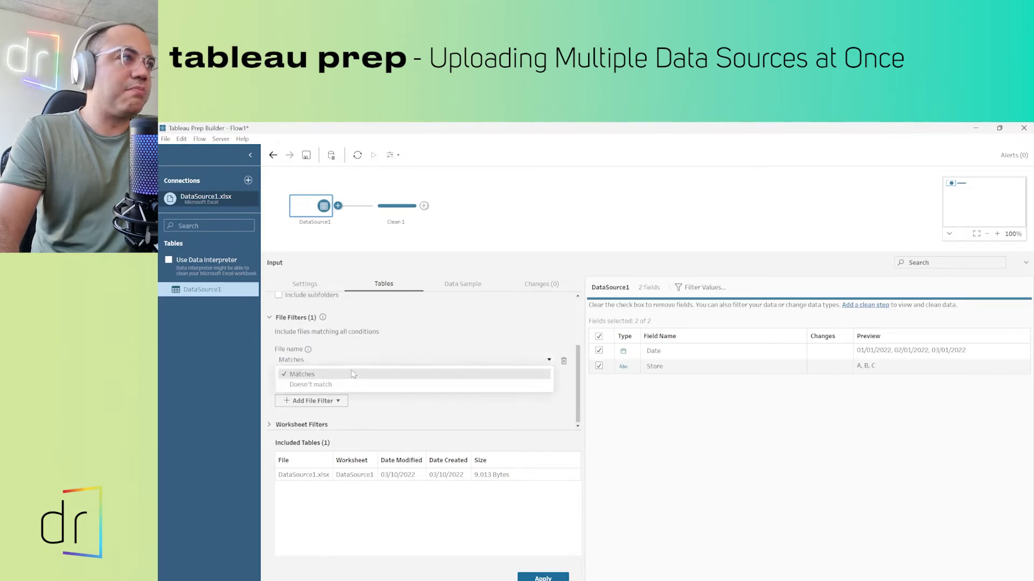
pyautogui.click(479, 421)
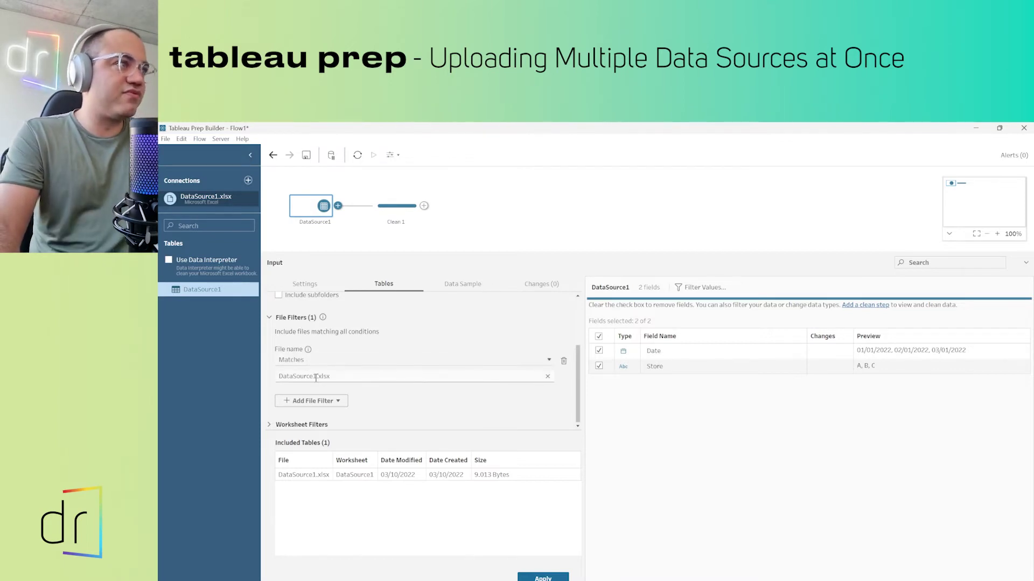
pyautogui.click(323, 360)
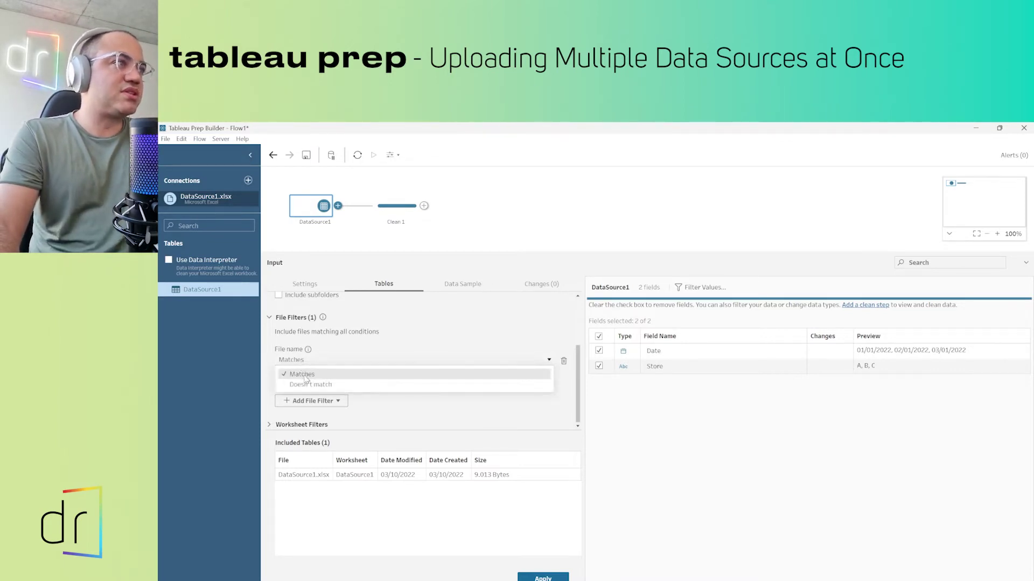
pyautogui.click(323, 372)
pyautogui.scroll(3, 390, 399)
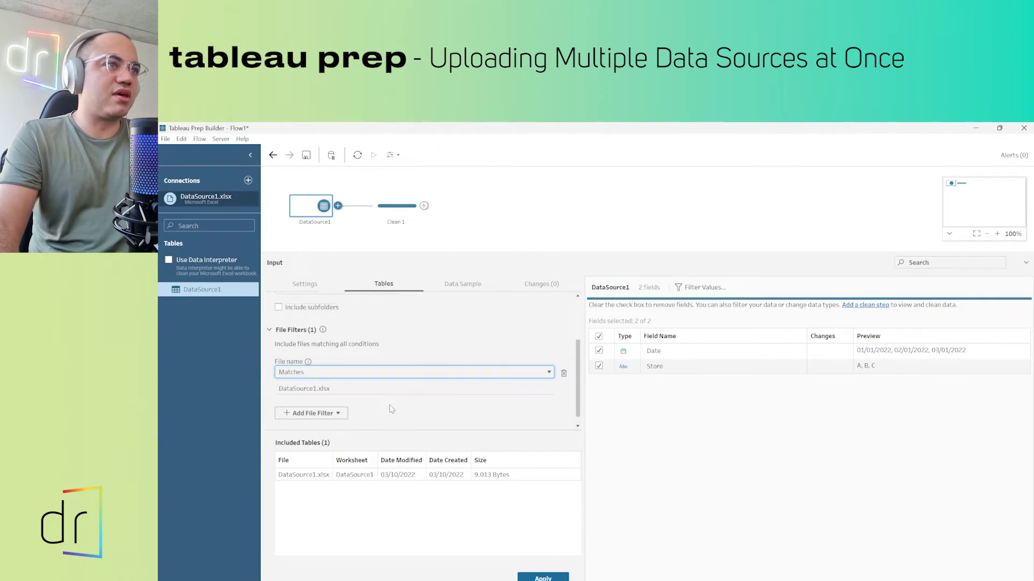
pyautogui.scroll(-2, 386, 376)
pyautogui.scroll(-1, 386, 376)
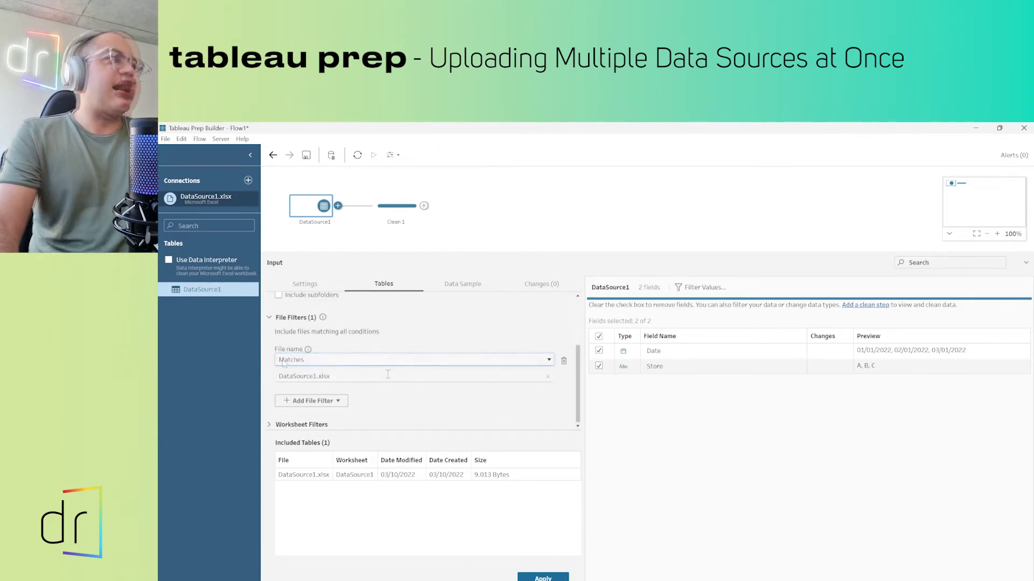
pyautogui.click(276, 377)
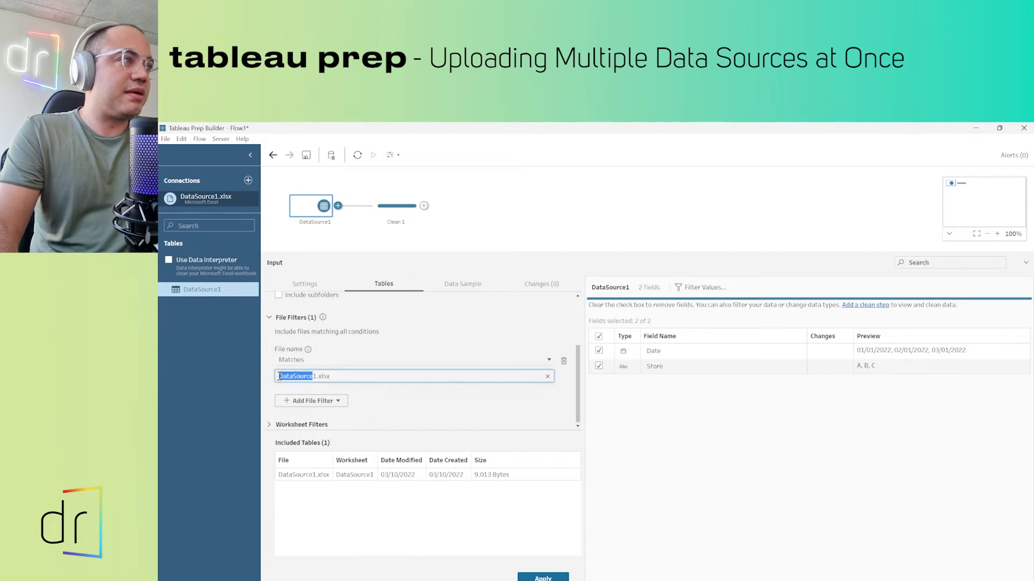
# Compare the DataSource1.xlsx filter pattern with the workbook names in the Input_TableauPrep folder.
pyautogui.click(303, 376)
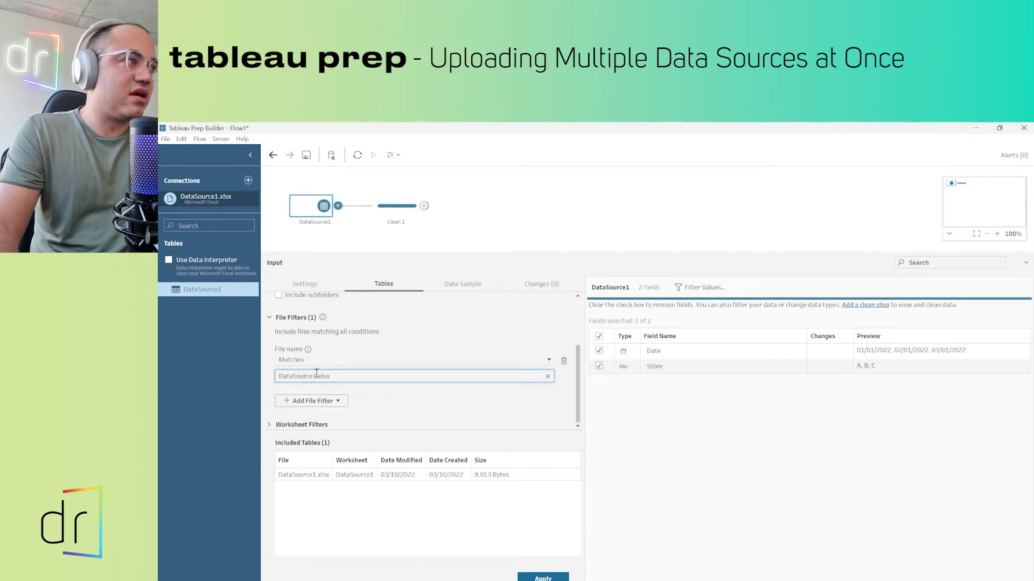
pyautogui.moveTo(317, 377); pyautogui.dragTo(279, 375)
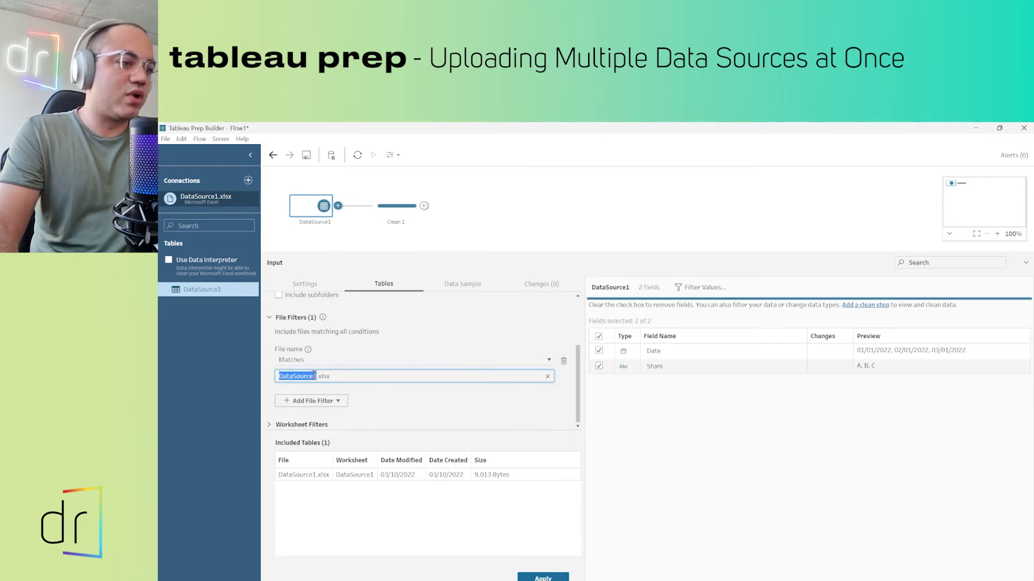
pyautogui.hotkey('alt', 'Tab')
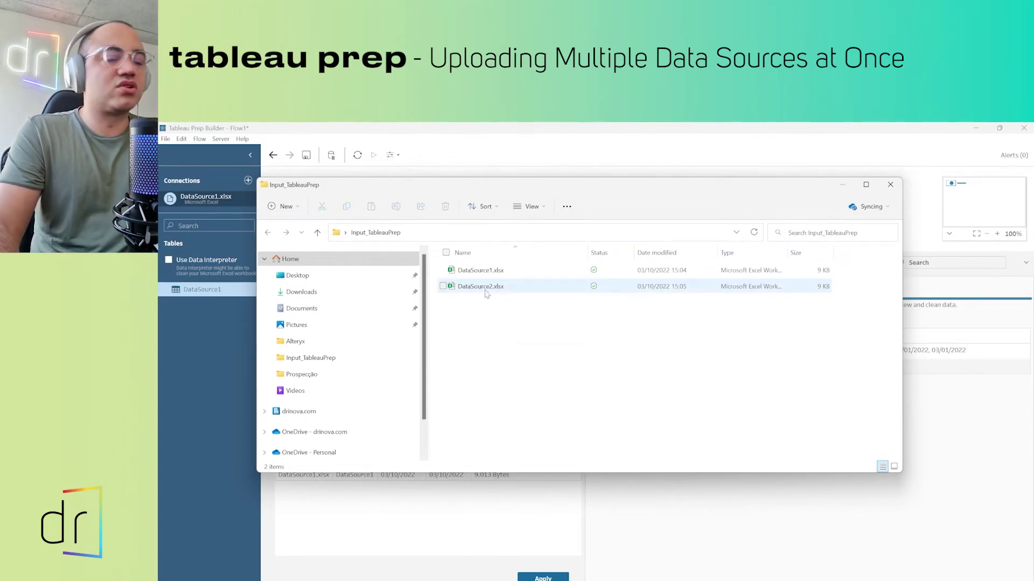
pyautogui.click(645, 509)
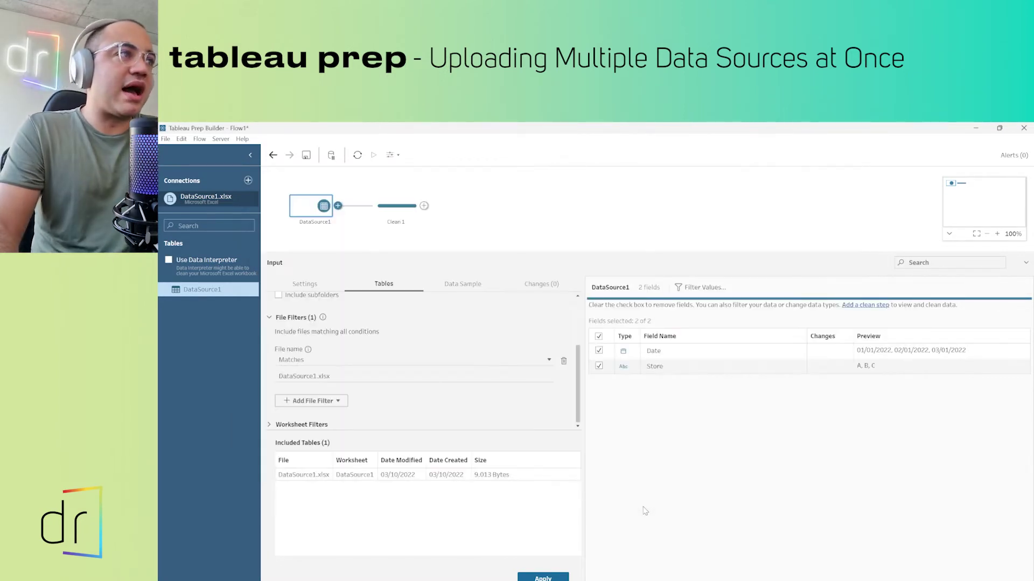
# Set the file name filter's pattern to DataSource*.xlsx, using a wildcard in place of the file number.
pyautogui.click(312, 375)
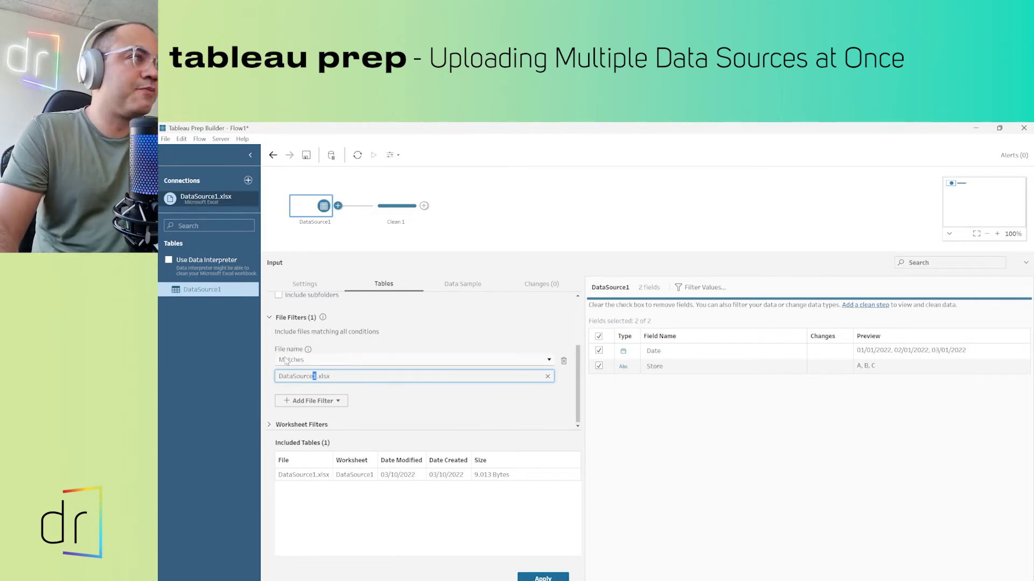
pyautogui.click(313, 376)
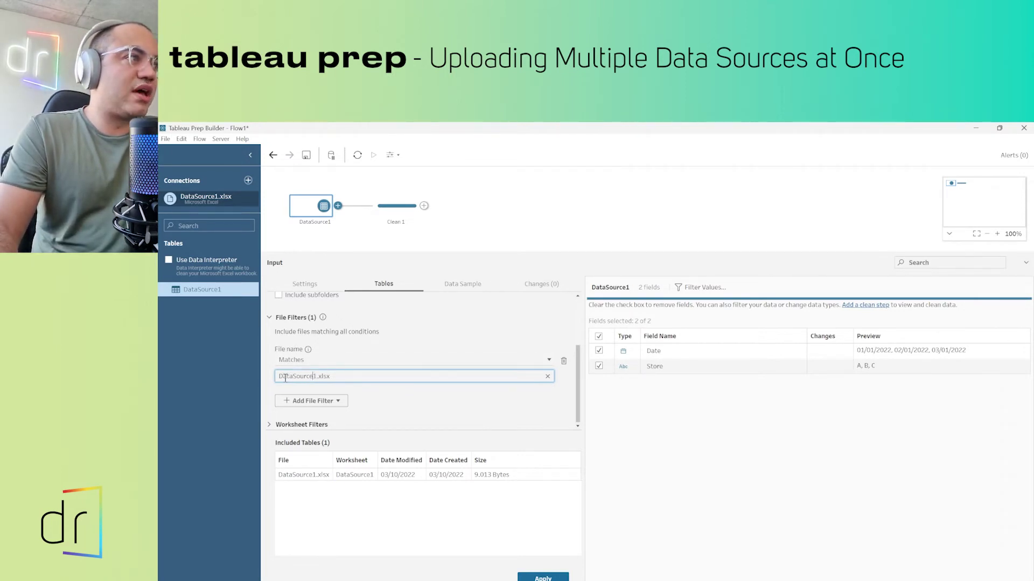
pyautogui.moveTo(279, 376); pyautogui.dragTo(312, 377)
pyautogui.click(314, 377)
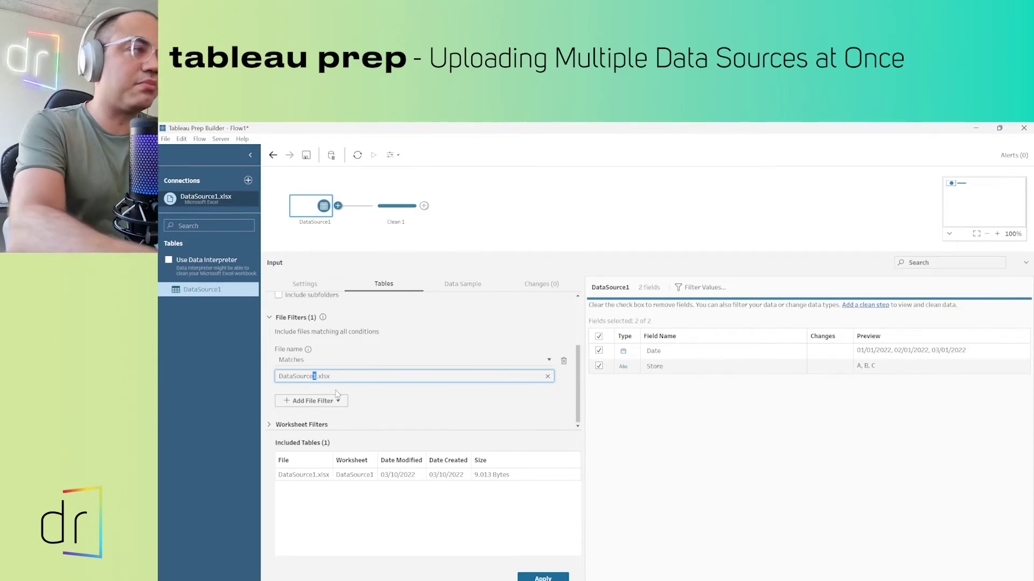
pyautogui.press('BackSpace')
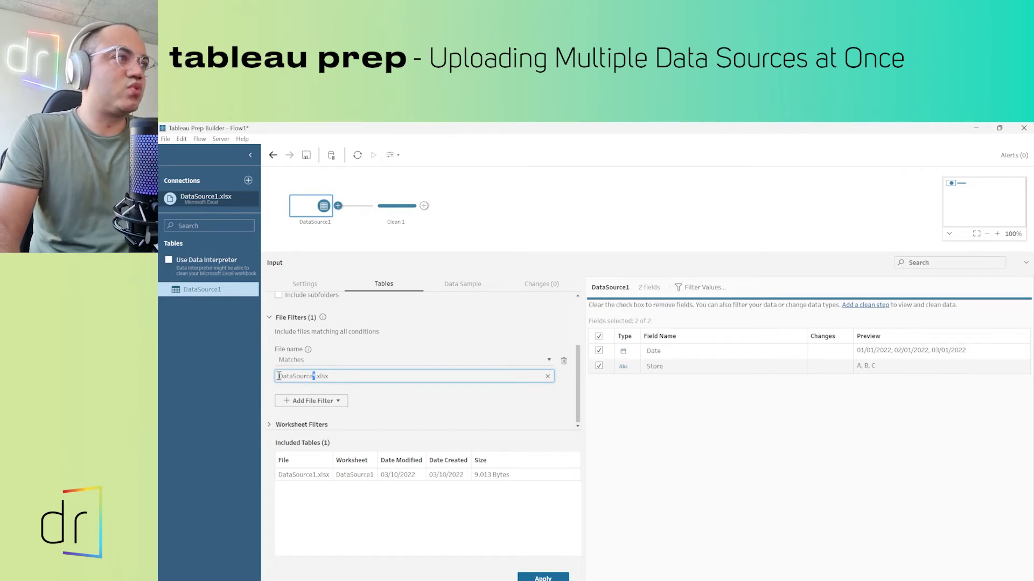
pyautogui.moveTo(279, 376); pyautogui.dragTo(310, 375)
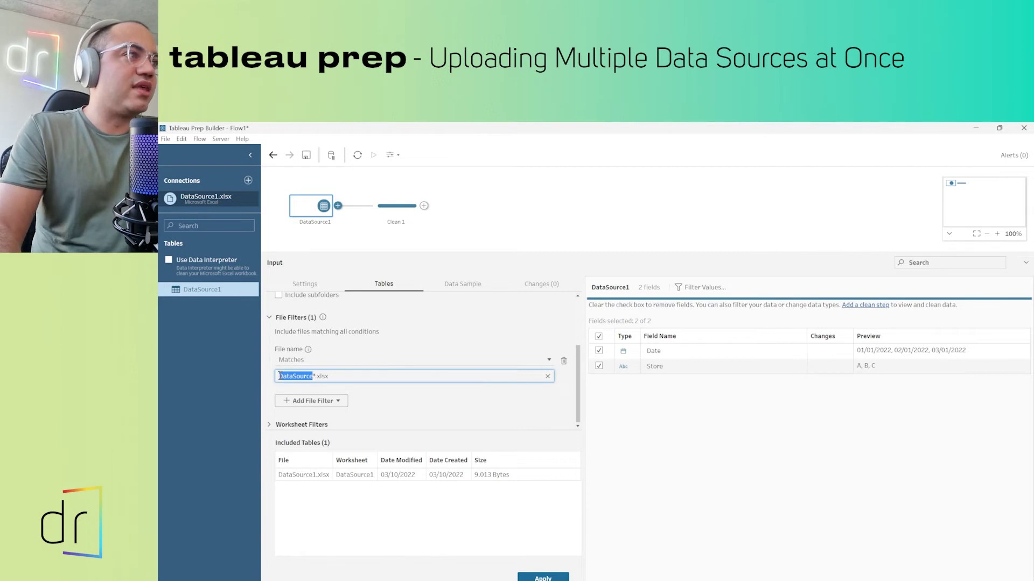
pyautogui.click(317, 376)
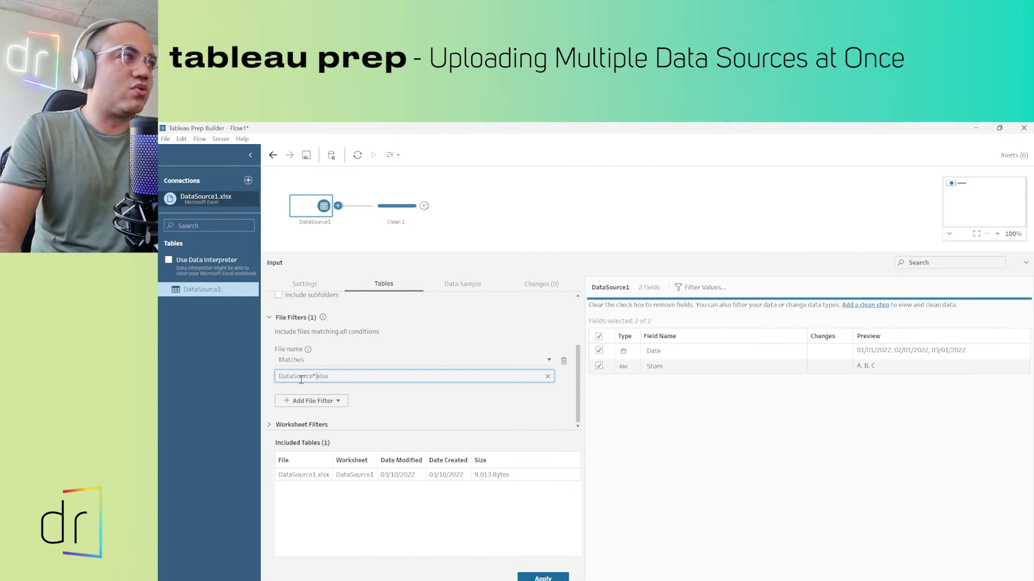
pyautogui.moveTo(306, 377); pyautogui.dragTo(285, 378)
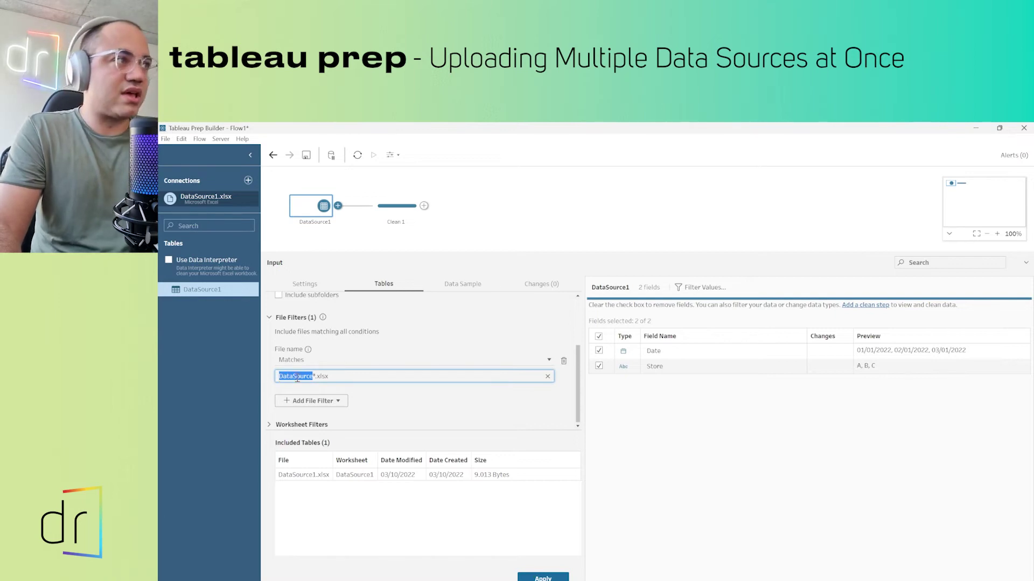
pyautogui.click(316, 377)
pyautogui.moveTo(317, 377)
pyautogui.mouseDown()
pyautogui.moveTo(331, 379)
pyautogui.moveTo(308, 378)
pyautogui.mouseUp()
pyautogui.click(306, 377)
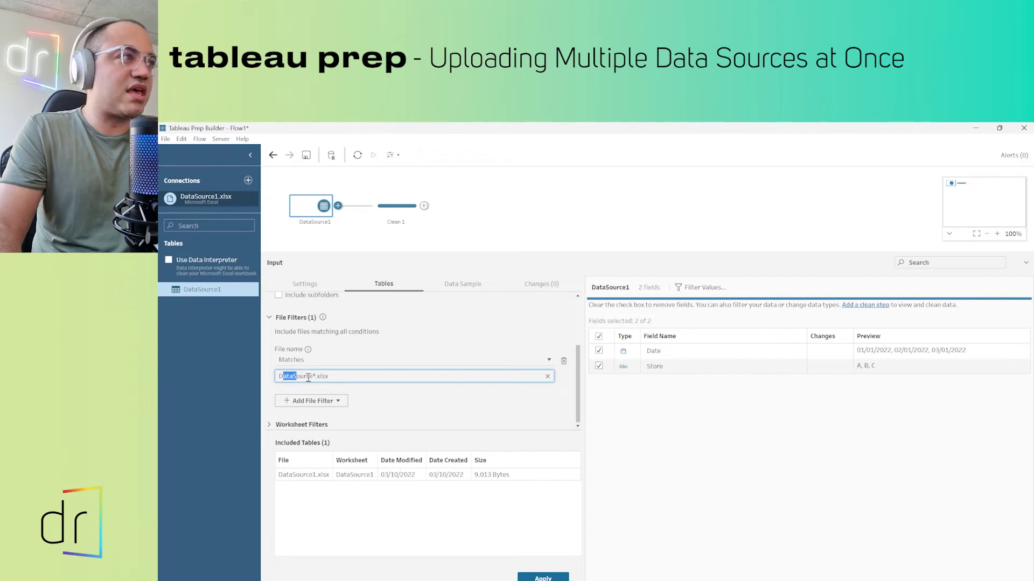
pyautogui.click(315, 377)
pyautogui.press('Delete')
pyautogui.write('*')
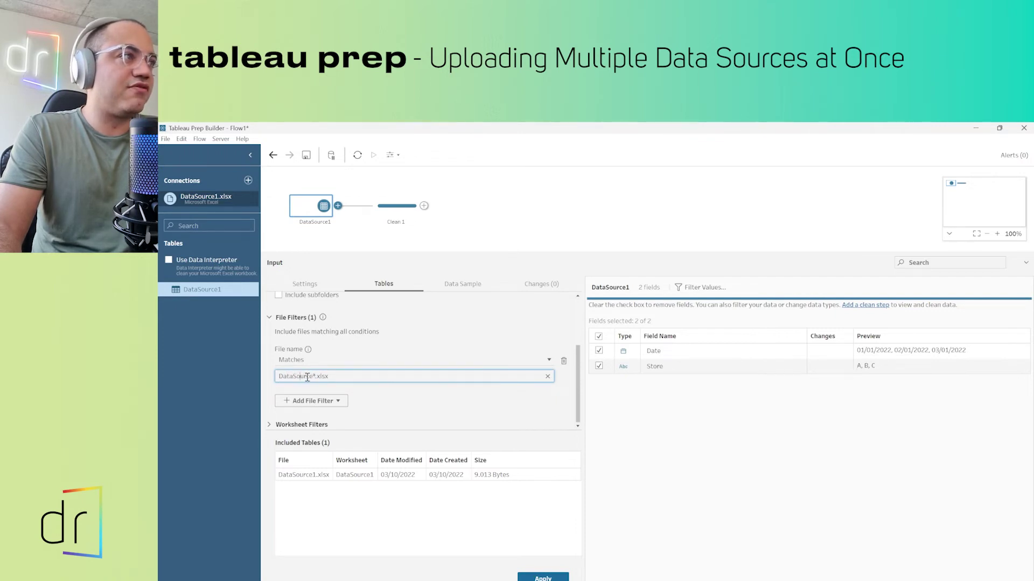
pyautogui.moveTo(281, 376); pyautogui.dragTo(311, 378)
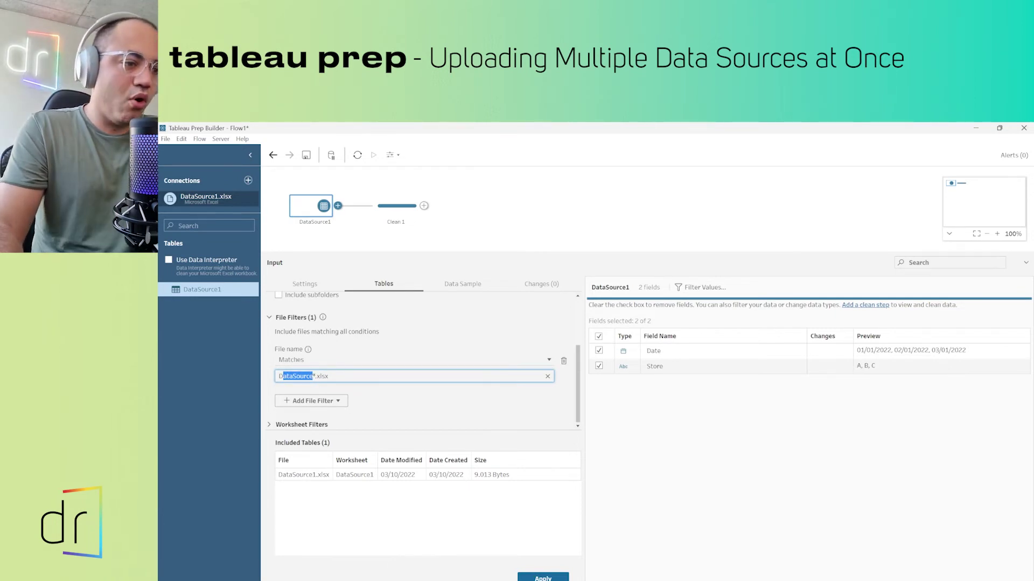
pyautogui.press('Return')
# Close the Input_TableauPrep folder window and keep Input_TableauPrep as the union's search folder.
pyautogui.hotkey('alt', 'Tab')
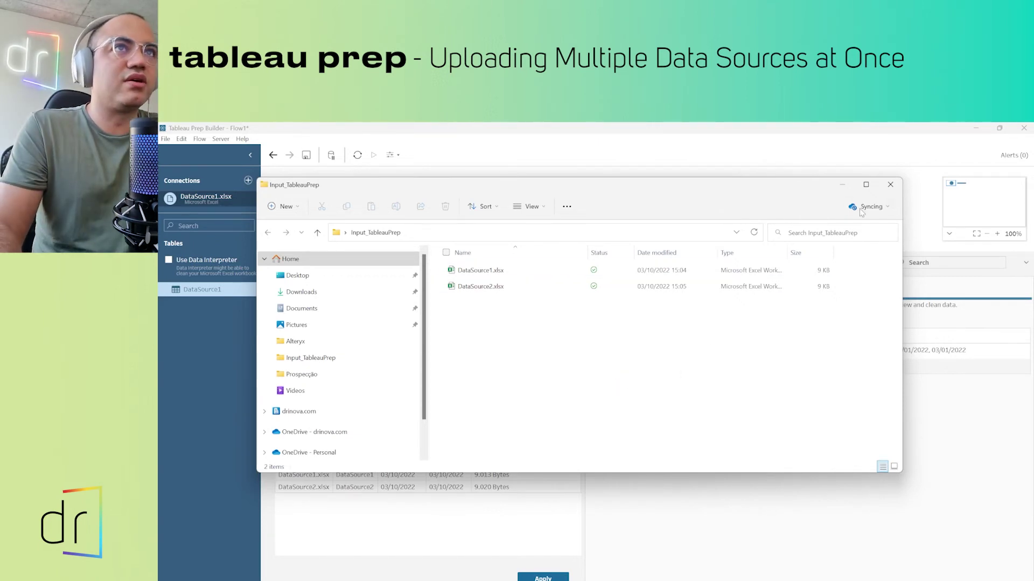
pyautogui.click(890, 184)
pyautogui.scroll(3, 493, 394)
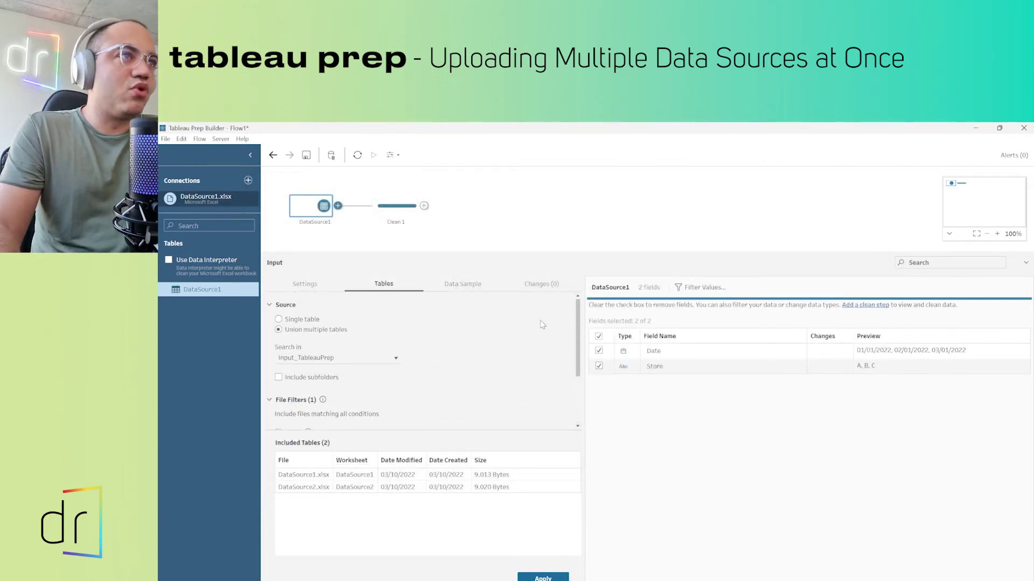
pyautogui.scroll(-3, 571, 339)
pyautogui.scroll(3, 578, 343)
pyautogui.scroll(1, 574, 335)
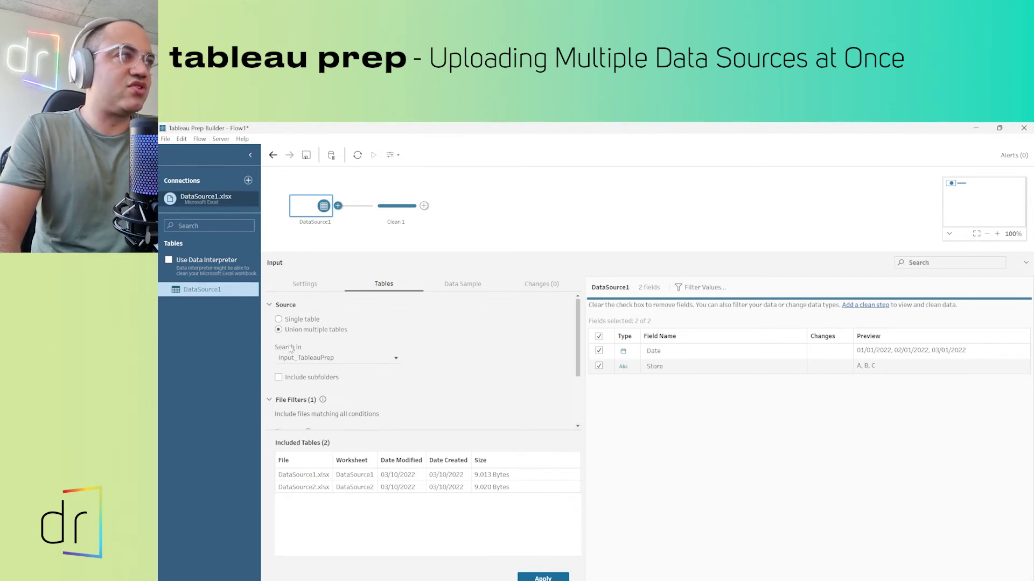
pyautogui.click(351, 360)
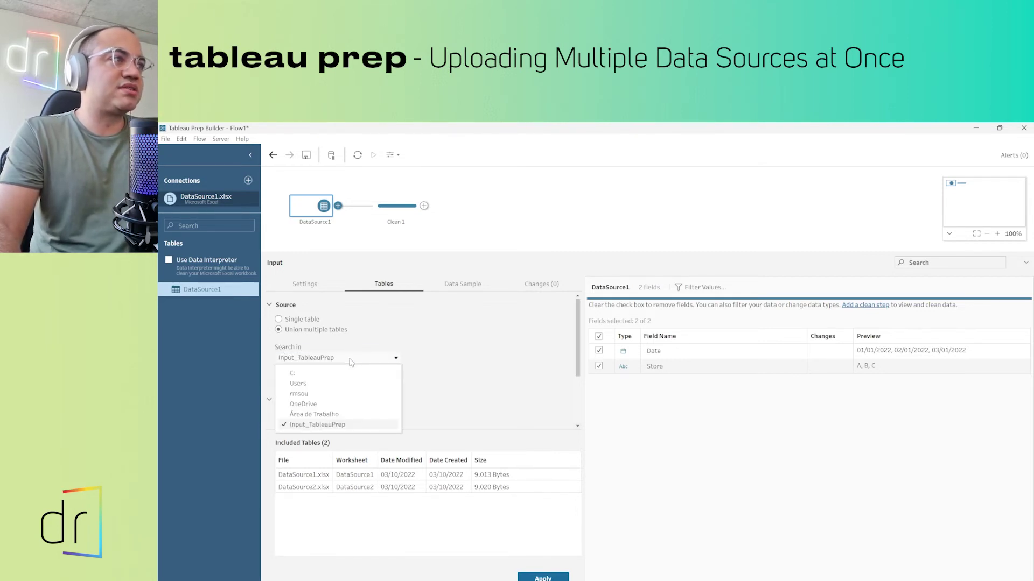
pyautogui.click(317, 425)
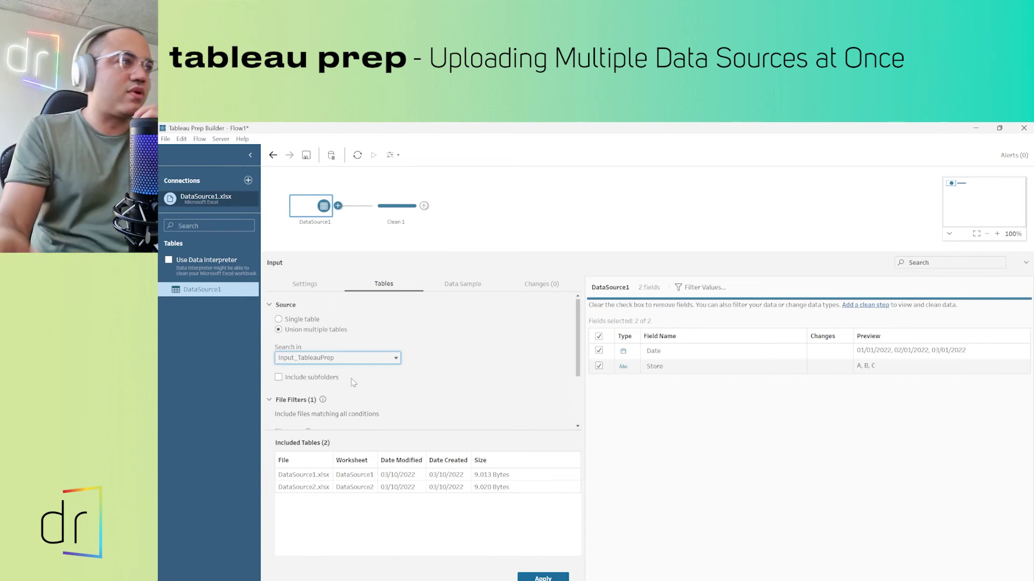
# Review the DataSource*.xlsx file filter and apply the union settings to the DataSource1 input.
pyautogui.scroll(-3, 350, 385)
pyautogui.scroll(3, 334, 393)
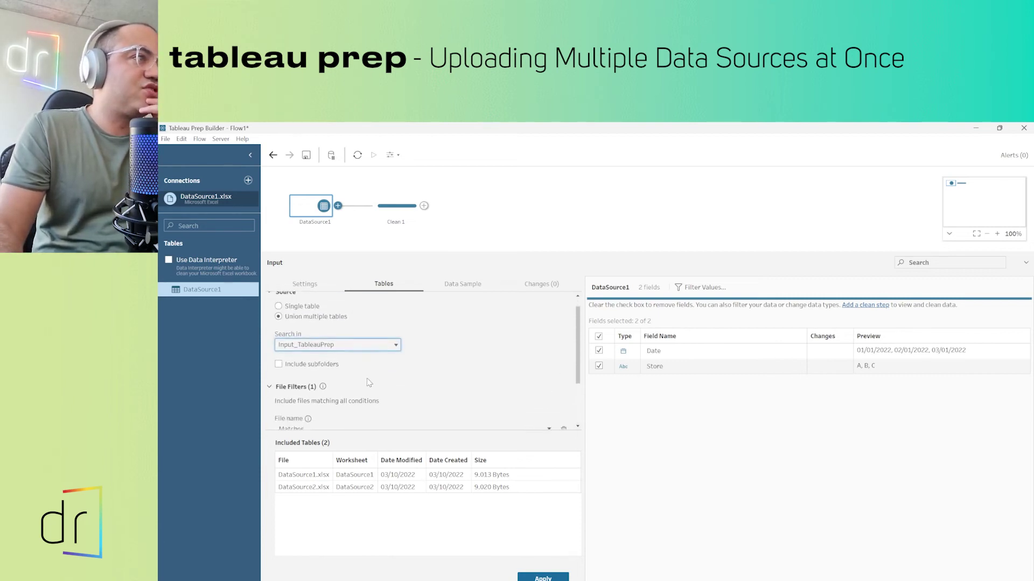
pyautogui.scroll(-2, 307, 404)
pyautogui.scroll(-1, 281, 409)
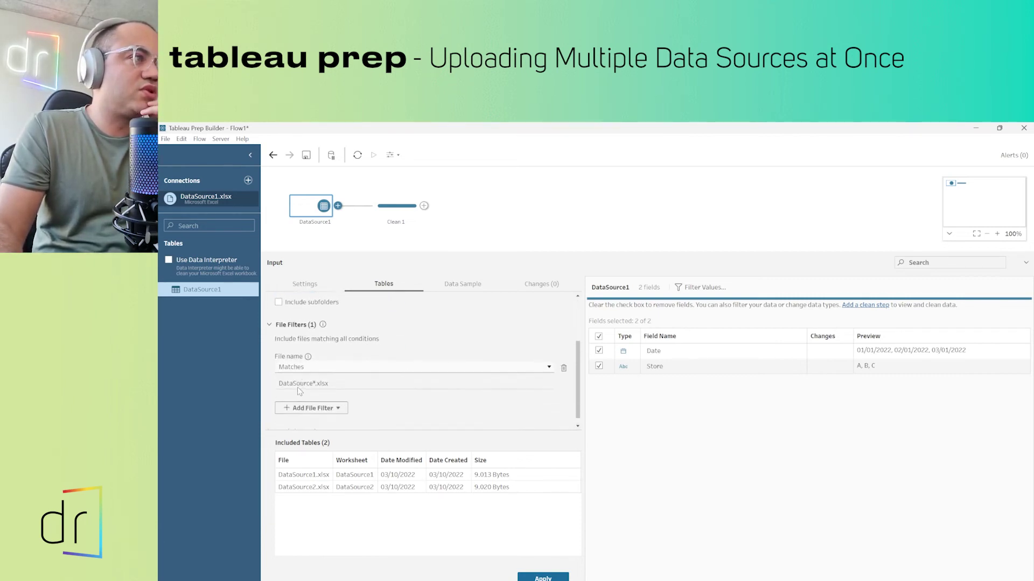
pyautogui.moveTo(278, 376); pyautogui.dragTo(325, 379)
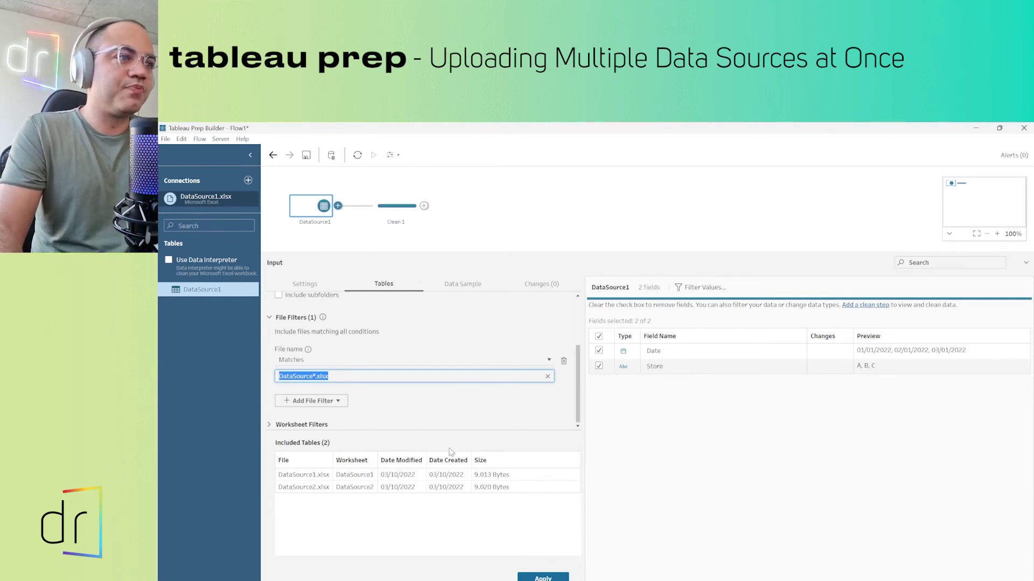
pyautogui.click(543, 577)
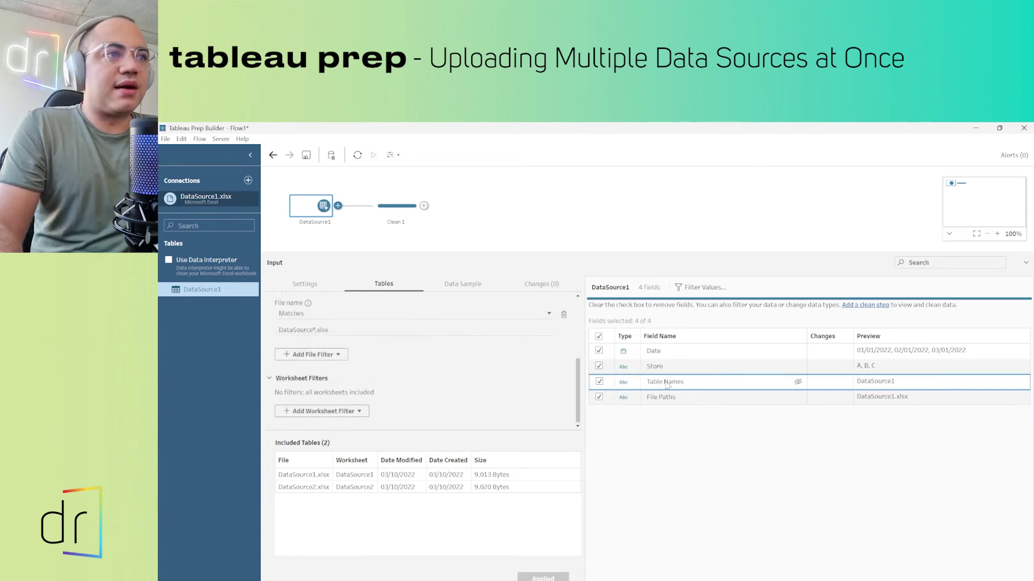
# Examine the combined rows and the Table Names and File Paths fields in the Clean 1 step.
pyautogui.click(400, 220)
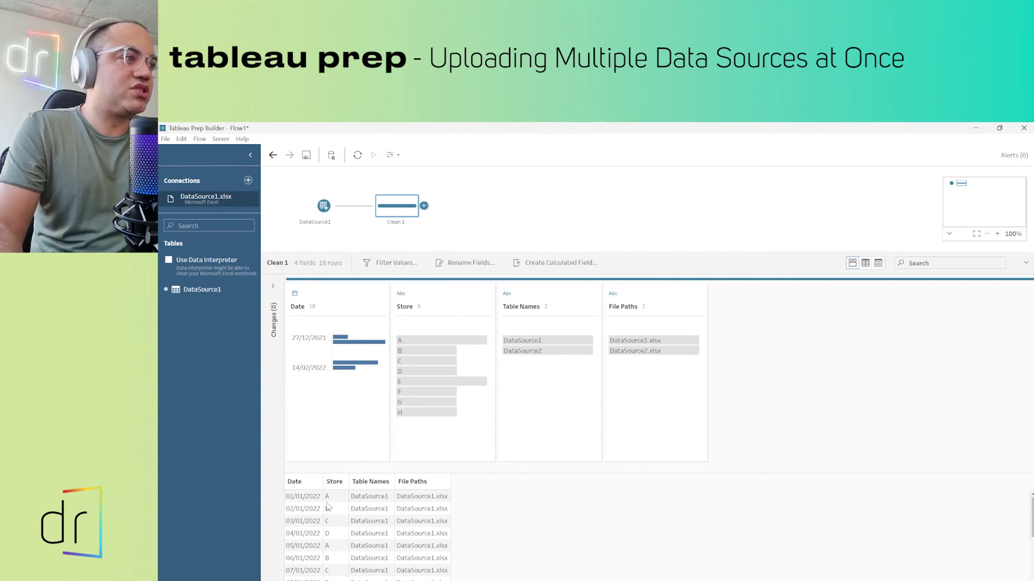
pyautogui.scroll(-5, 319, 541)
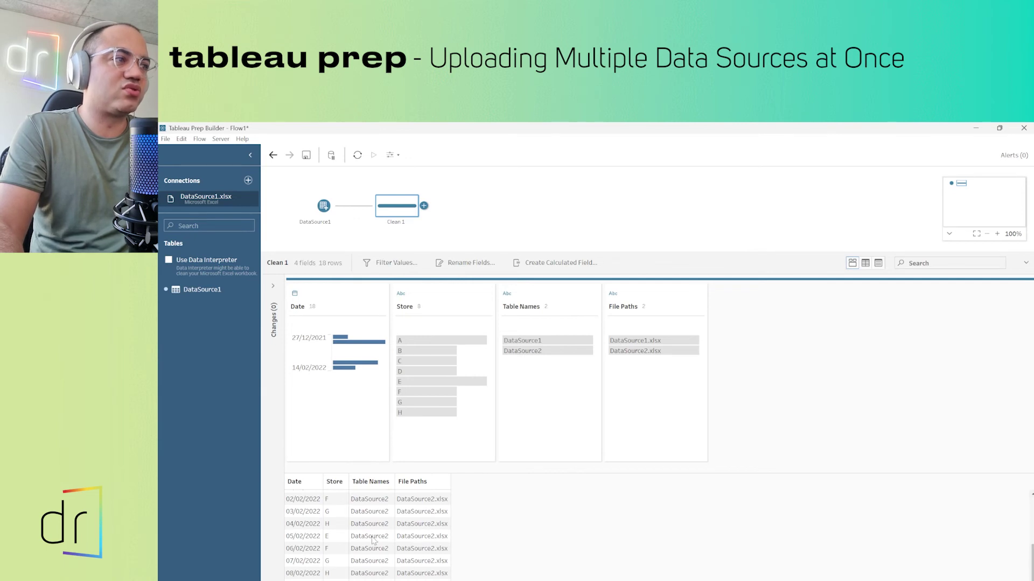
pyautogui.scroll(5, 369, 540)
pyautogui.scroll(-5, 371, 526)
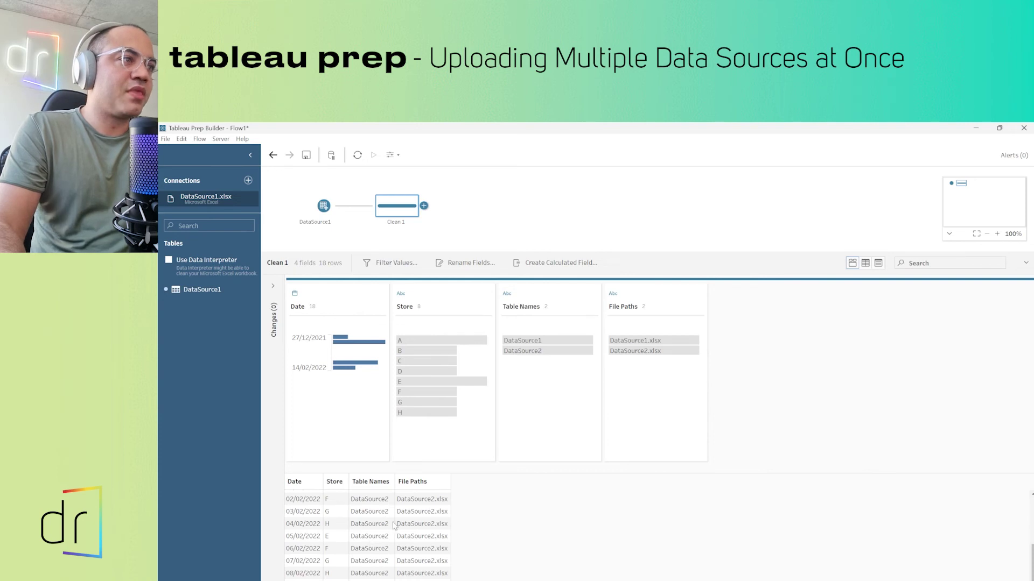
pyautogui.scroll(5, 423, 538)
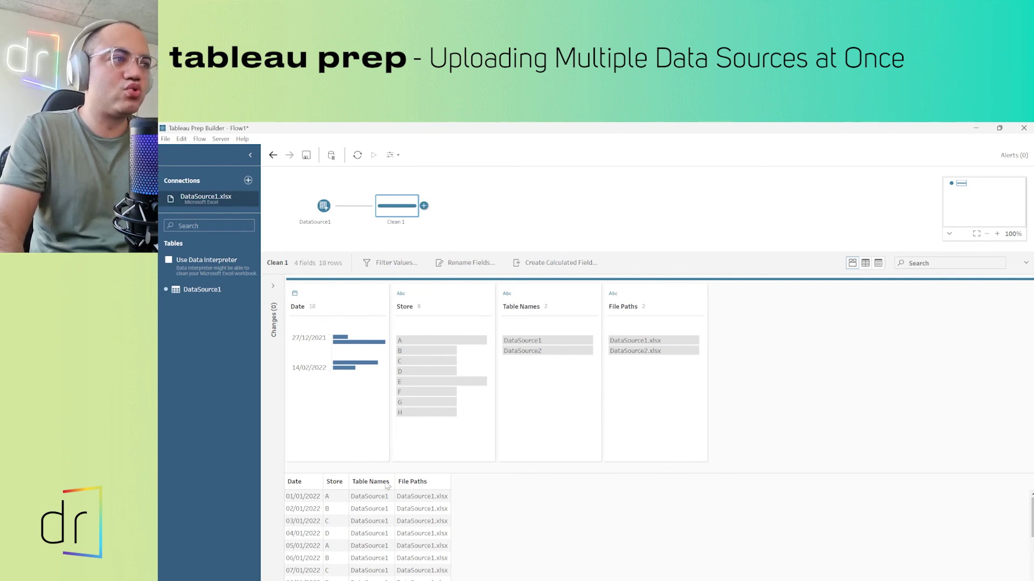
# Exclude the Table Names and File Paths fields from the DataSource1 input.
pyautogui.click(326, 214)
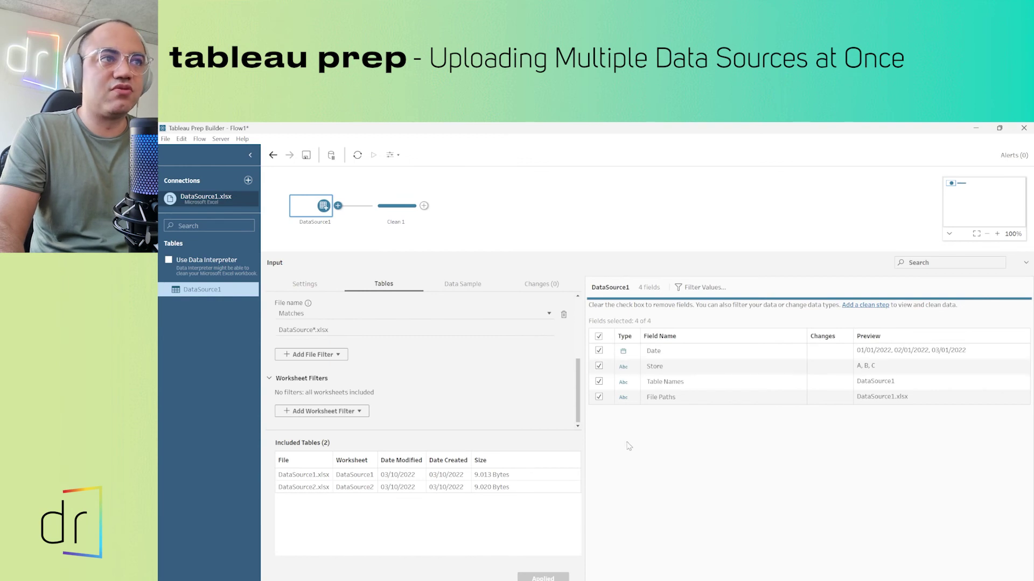
pyautogui.click(599, 381)
pyautogui.click(599, 398)
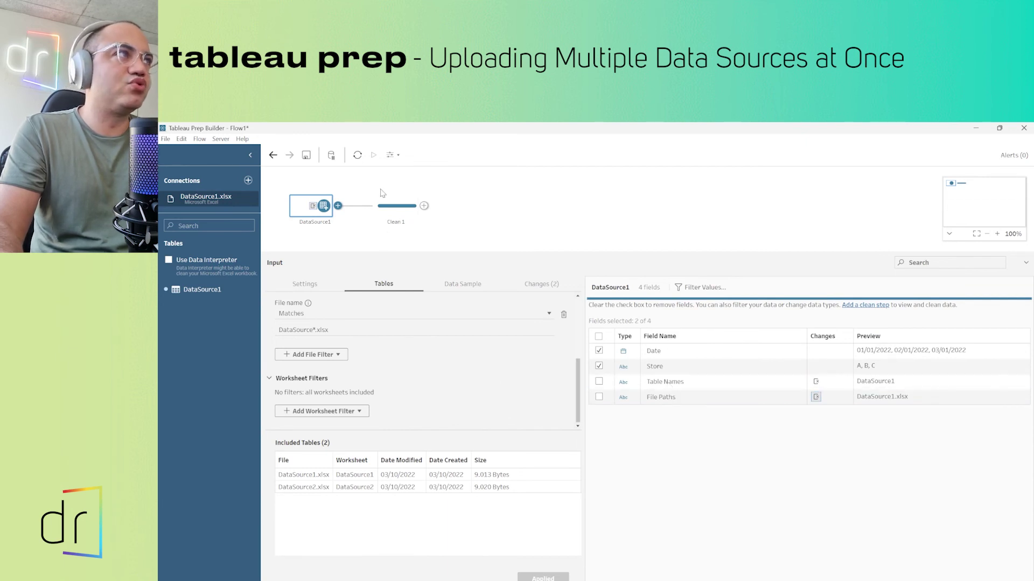
# Check the combined Date and Store rows in the Clean 1 step.
pyautogui.click(387, 205)
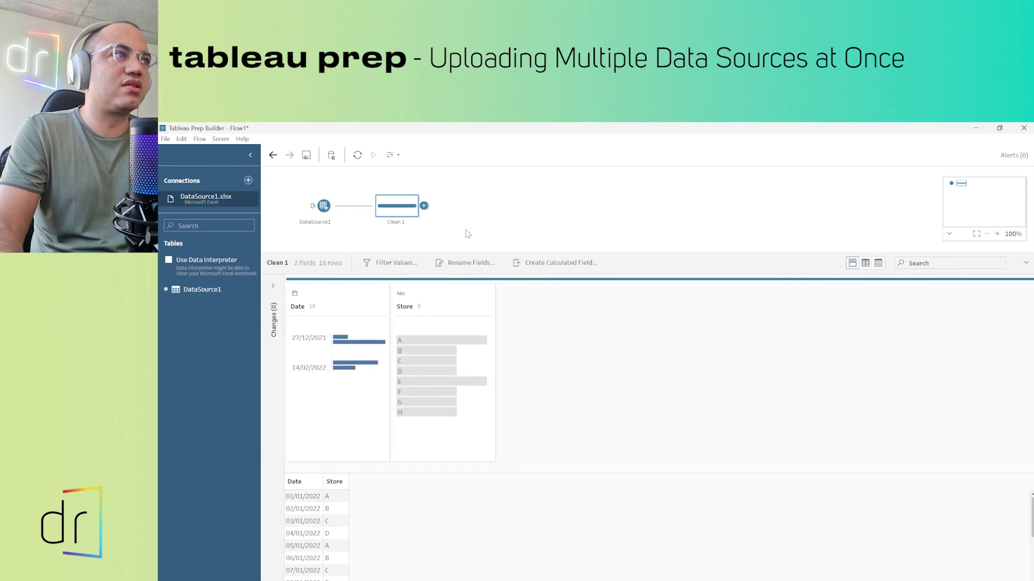
pyautogui.scroll(-4, 317, 528)
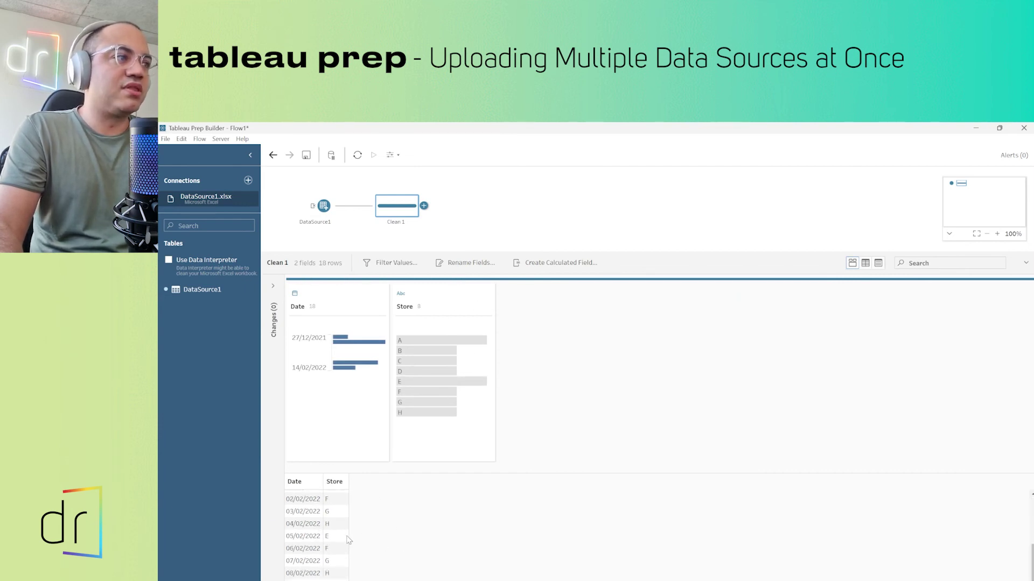
pyautogui.scroll(5, 330, 535)
pyautogui.scroll(-5, 330, 533)
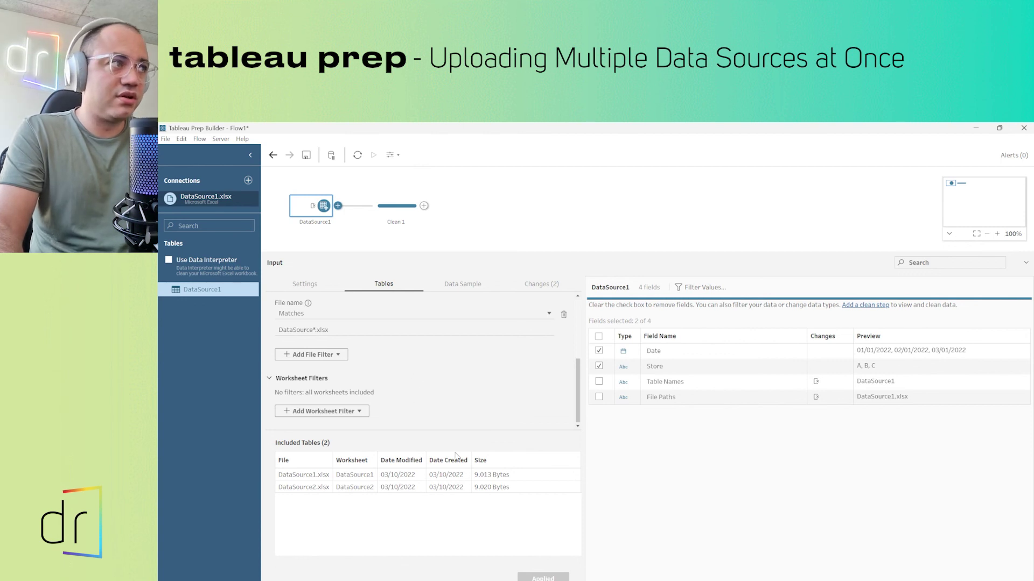
# Review the DataSource1 input's union source, search folder and DataSource*.xlsx file name pattern.
pyautogui.scroll(4, 376, 396)
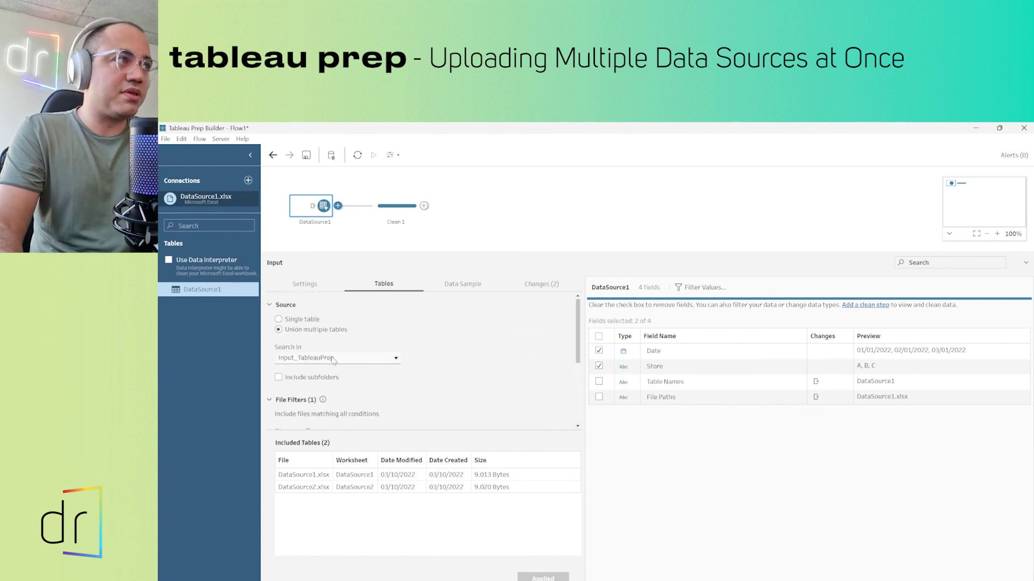
pyautogui.scroll(-4, 435, 398)
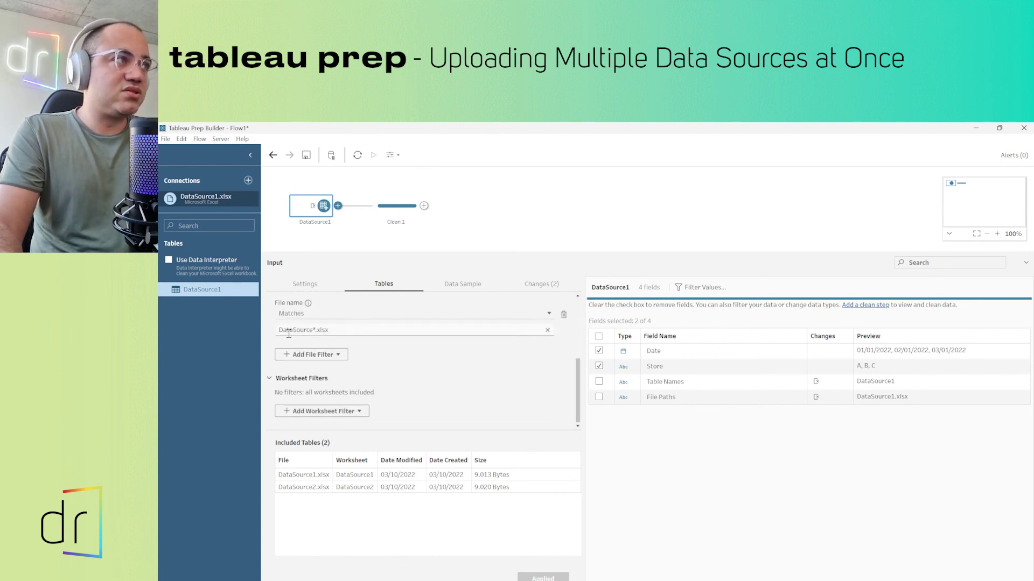
pyautogui.moveTo(280, 330); pyautogui.dragTo(326, 328)
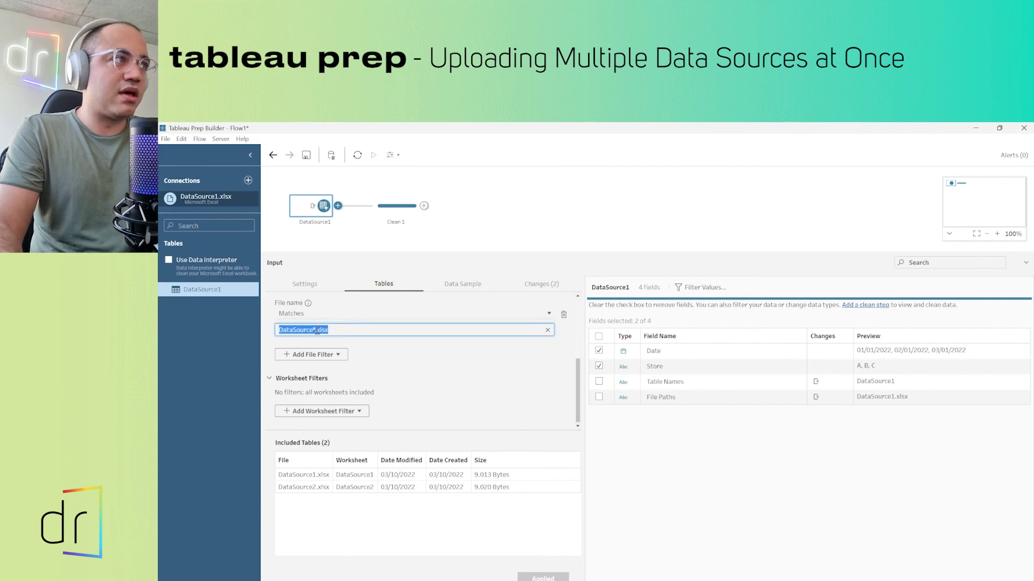
pyautogui.click(316, 330)
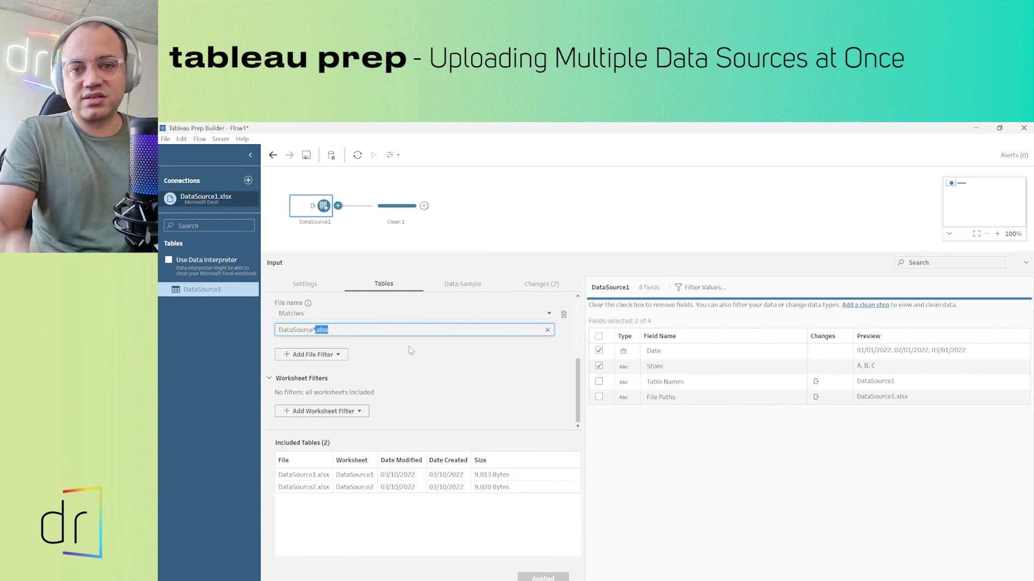